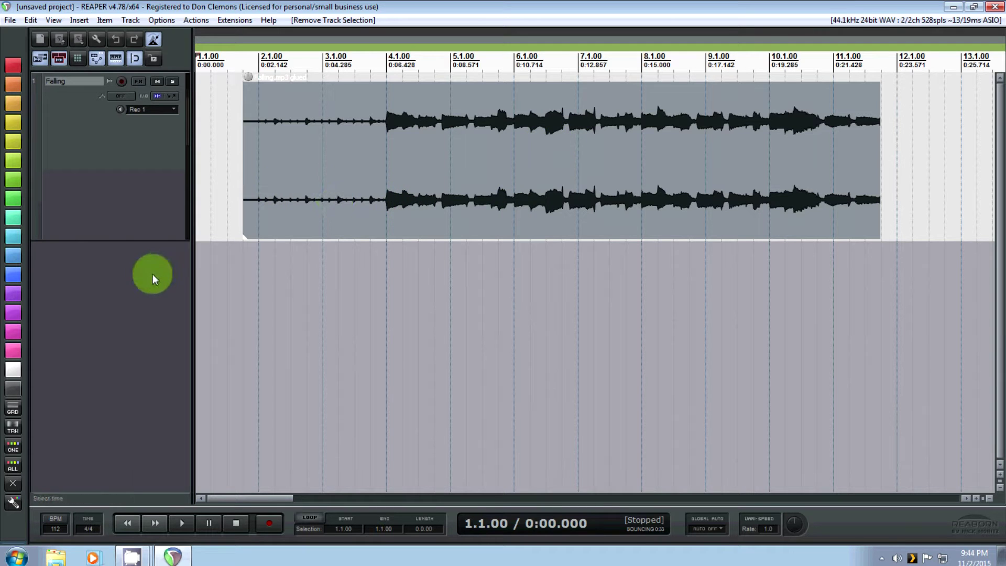
Add a second track and load the DrumCore 3 (x86) instrument on it, closing the FX window when loaded
{"action": "double_click", "coordinate": [96, 269]}
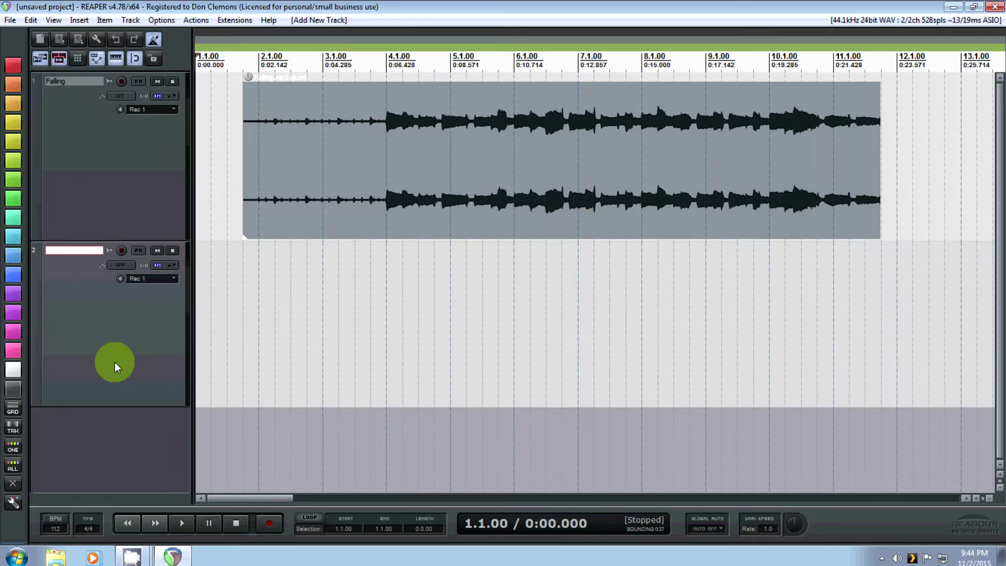
{"action": "left_click", "coordinate": [139, 251]}
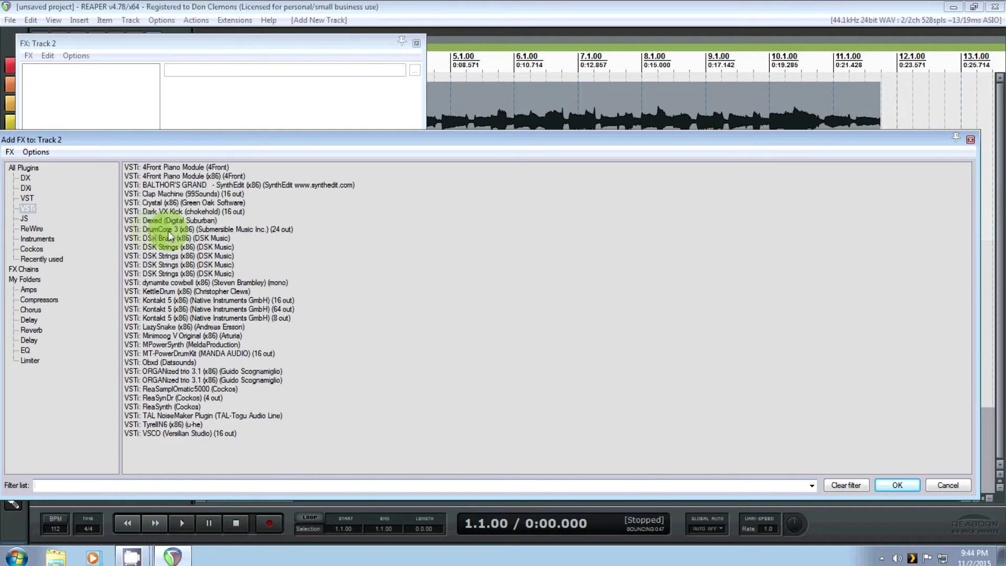
{"action": "double_click", "coordinate": [199, 230]}
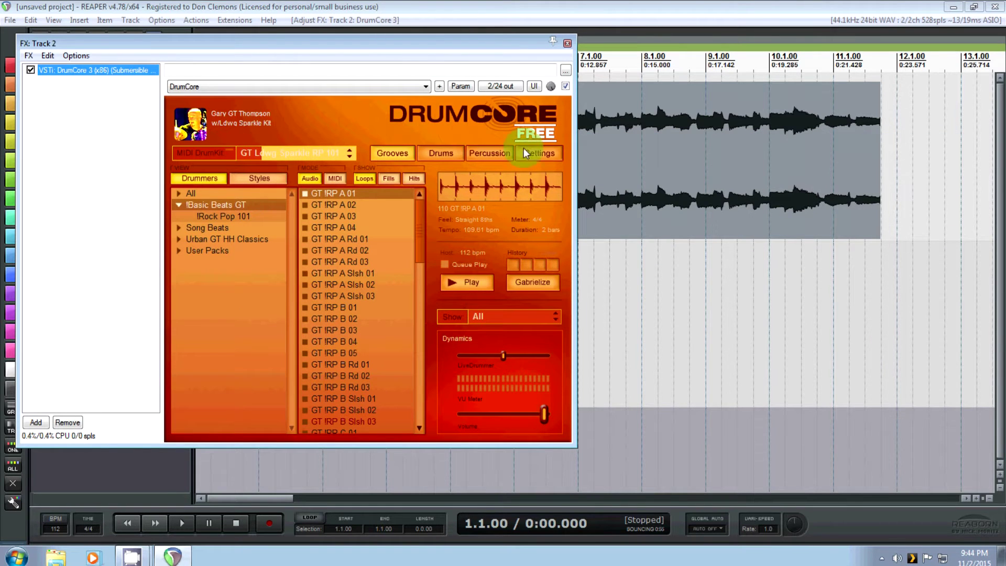
{"action": "left_click", "coordinate": [568, 44]}
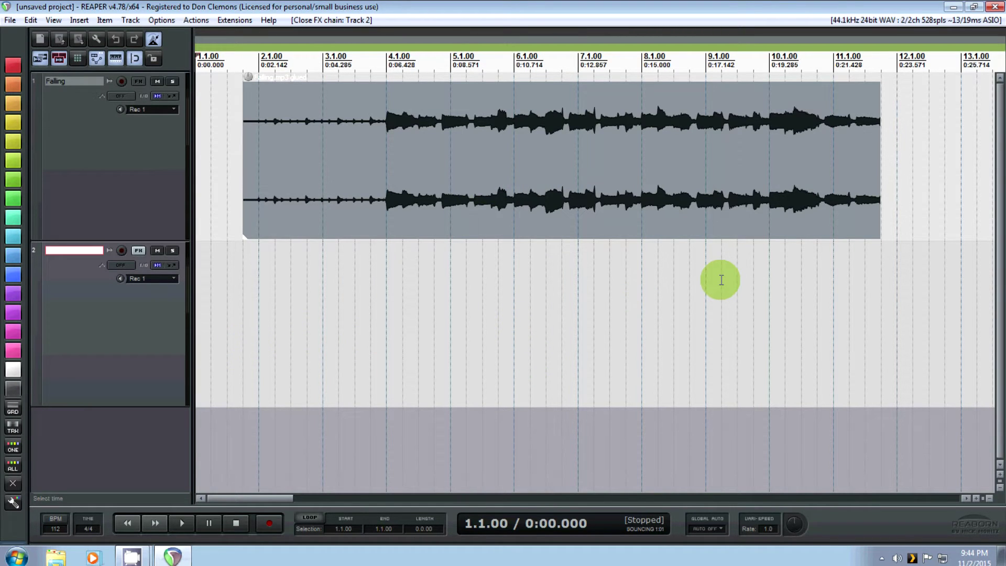
Insert a new MIDI item on track 2, spanning 1.1.00 to the end of the Falling audio at 11.4.00
{"action": "left_click", "coordinate": [89, 21]}
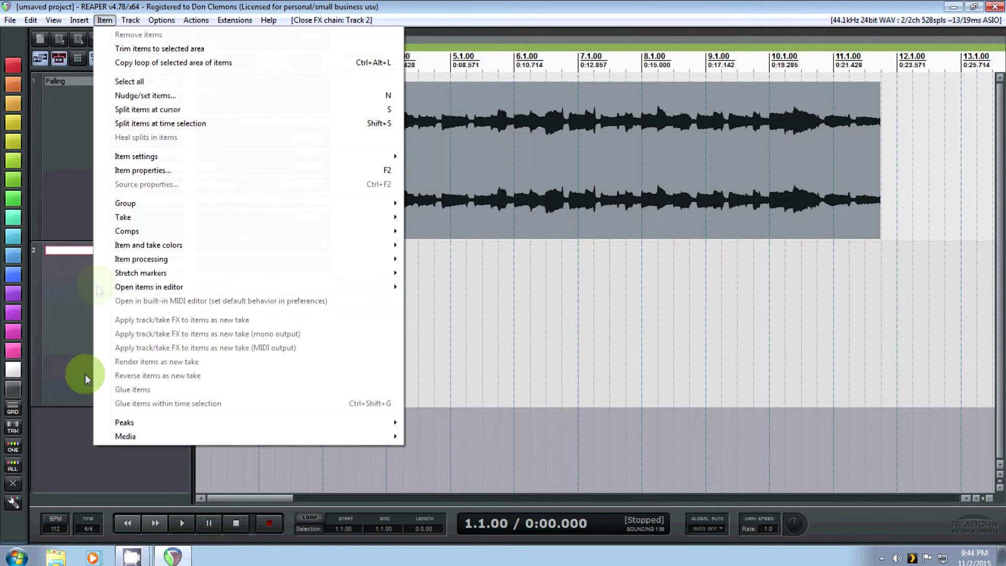
{"action": "left_click", "coordinate": [111, 476]}
{"action": "left_click", "coordinate": [73, 329]}
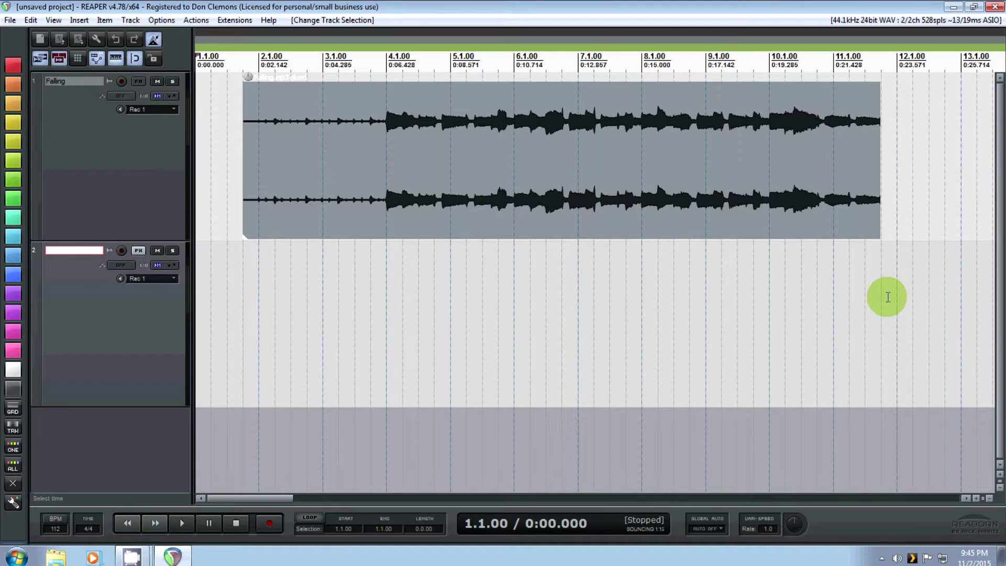
{"action": "left_click_drag", "start_coordinate": [883, 300], "coordinate": [181, 317]}
{"action": "left_click", "coordinate": [79, 20]}
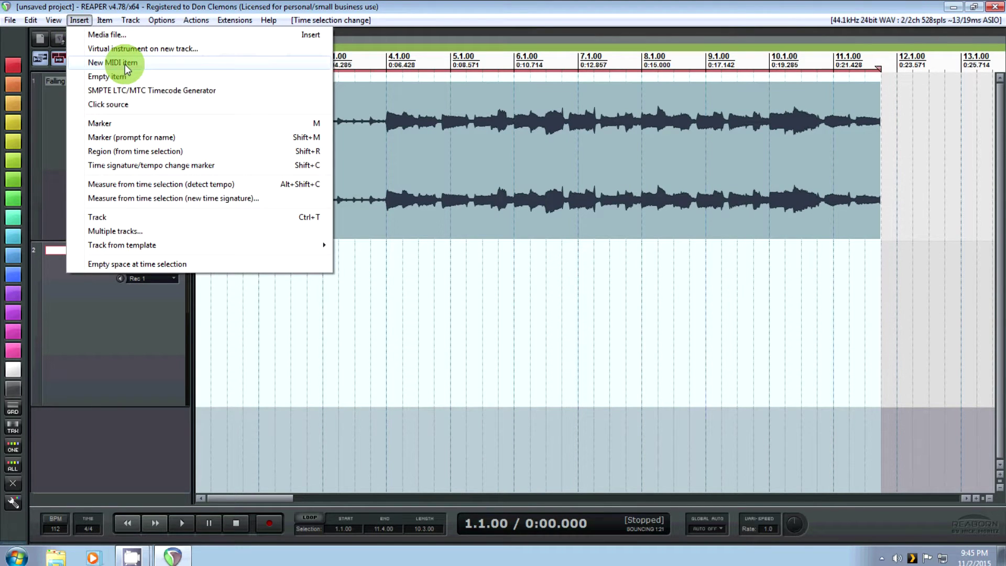
{"action": "left_click", "coordinate": [125, 64]}
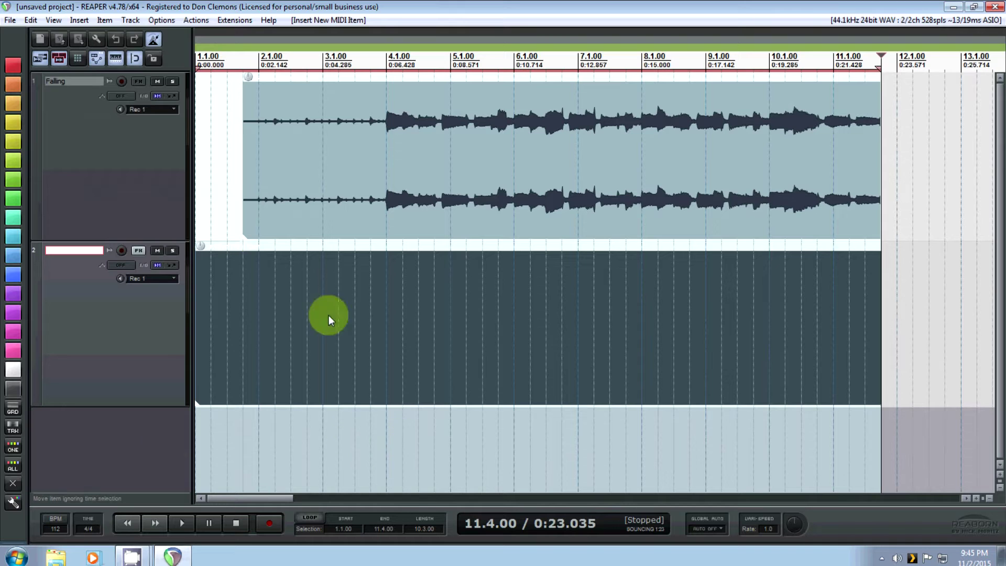
Clear the time selection and open the track 2 MIDI item in the MIDI editor
{"action": "left_click_drag", "start_coordinate": [870, 62], "coordinate": [190, 97]}
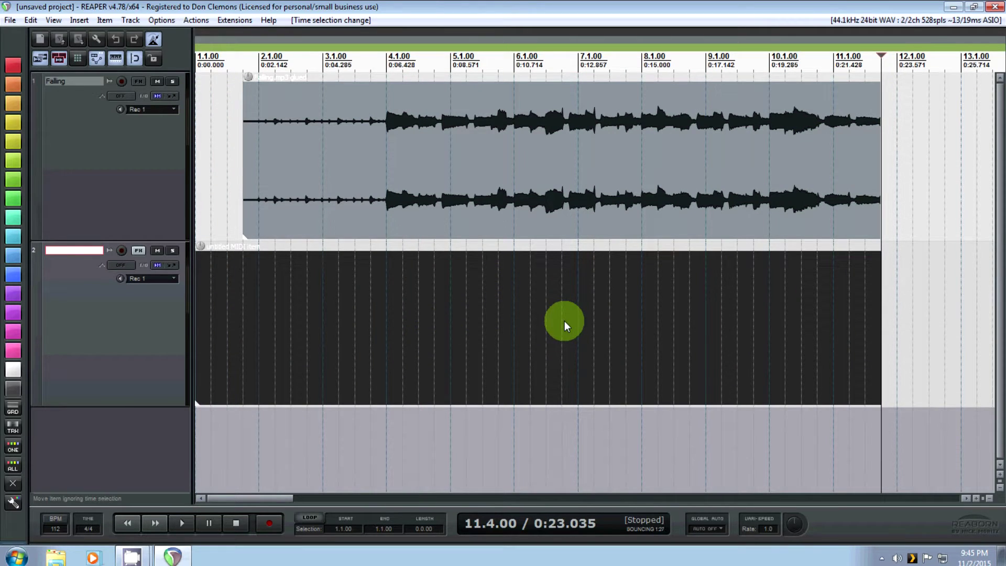
{"action": "mouse_move", "coordinate": [443, 303]}
{"action": "left_mouse_down"}
{"action": "mouse_move", "coordinate": [598, 297]}
{"action": "mouse_move", "coordinate": [436, 299]}
{"action": "left_mouse_up"}
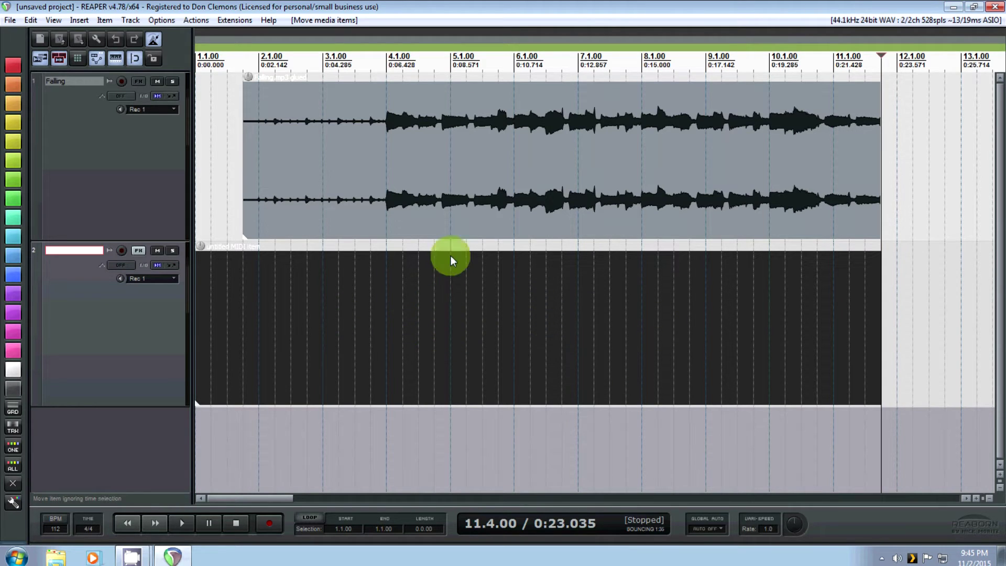
{"action": "double_click", "coordinate": [407, 303]}
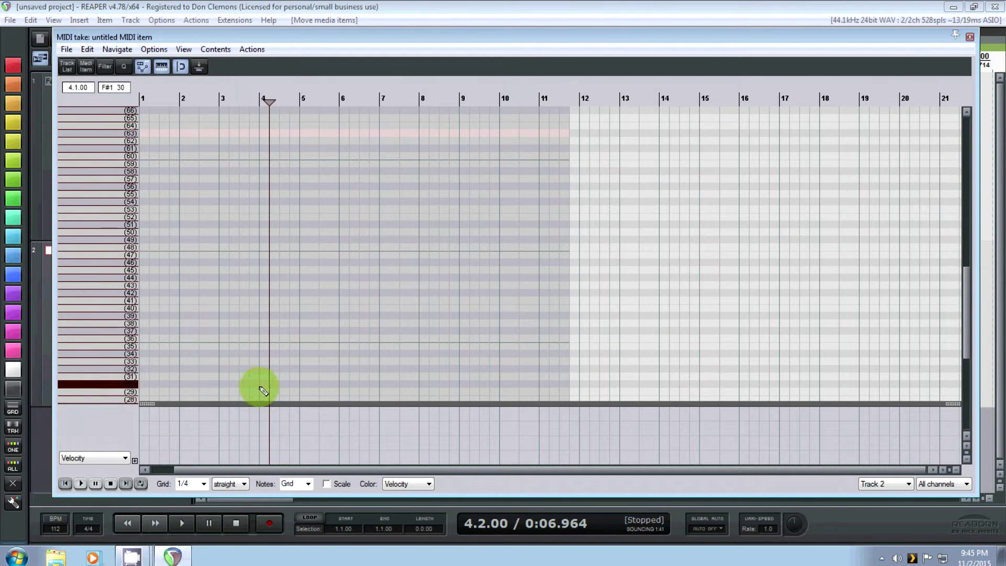
{"action": "left_click_drag", "start_coordinate": [224, 467], "coordinate": [175, 467]}
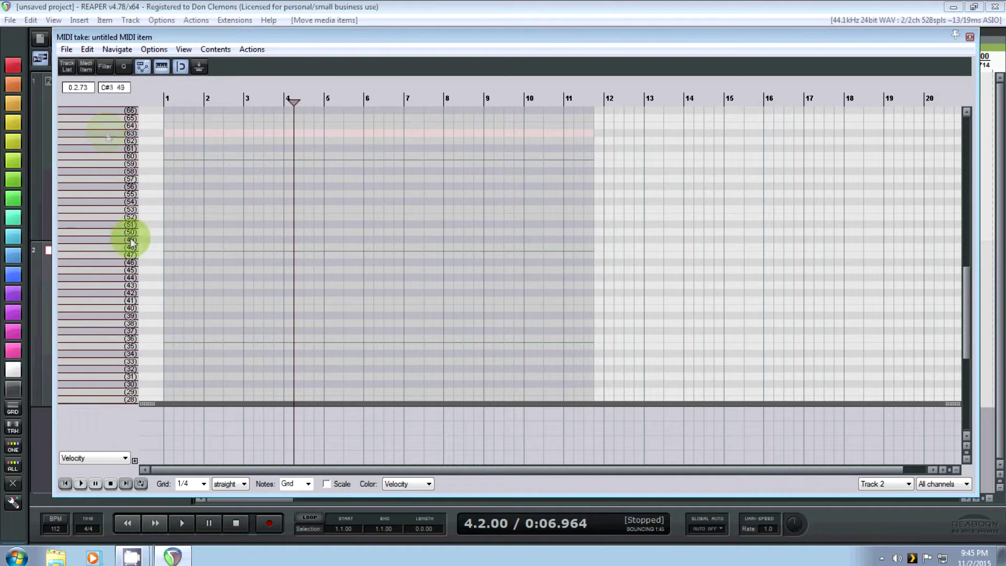
Switch the MIDI editor to piano roll mode and back to named notes mode
{"action": "left_click", "coordinate": [183, 49]}
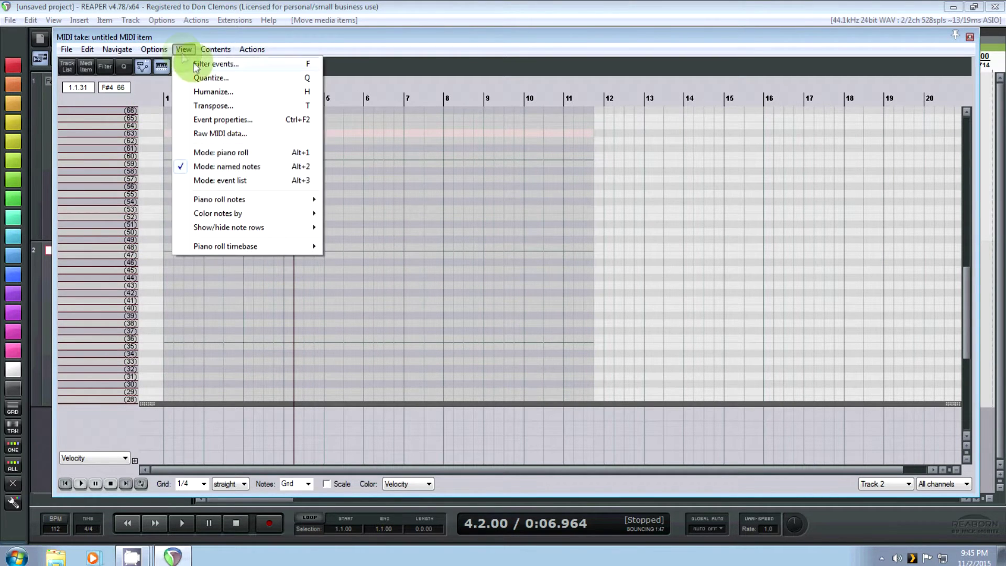
{"action": "left_click", "coordinate": [233, 153]}
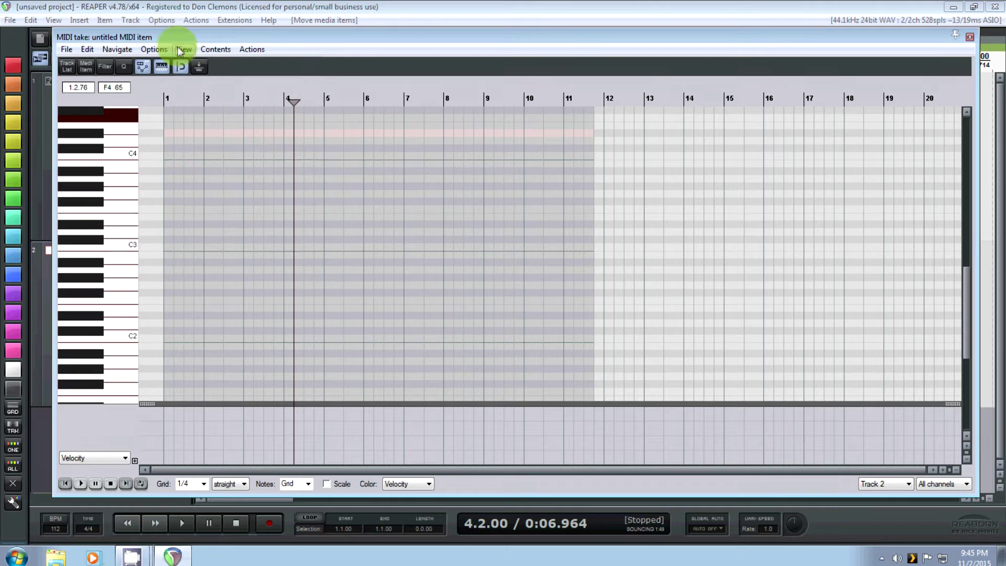
{"action": "left_click", "coordinate": [180, 50]}
{"action": "left_click", "coordinate": [227, 167]}
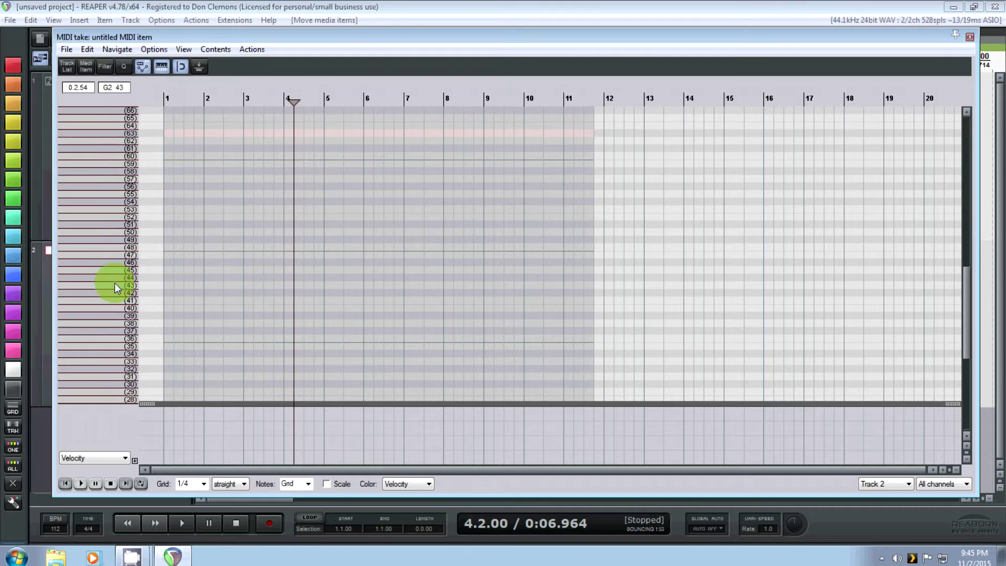
Load the note names from the DrumCore3 Drum Map file in Reaper Tutorial Files and audition a kick row
{"action": "scroll", "coordinate": [282, 270], "scroll_direction": "up", "scroll_amount": 3}
{"action": "left_click_drag", "start_coordinate": [296, 466], "coordinate": [168, 471]}
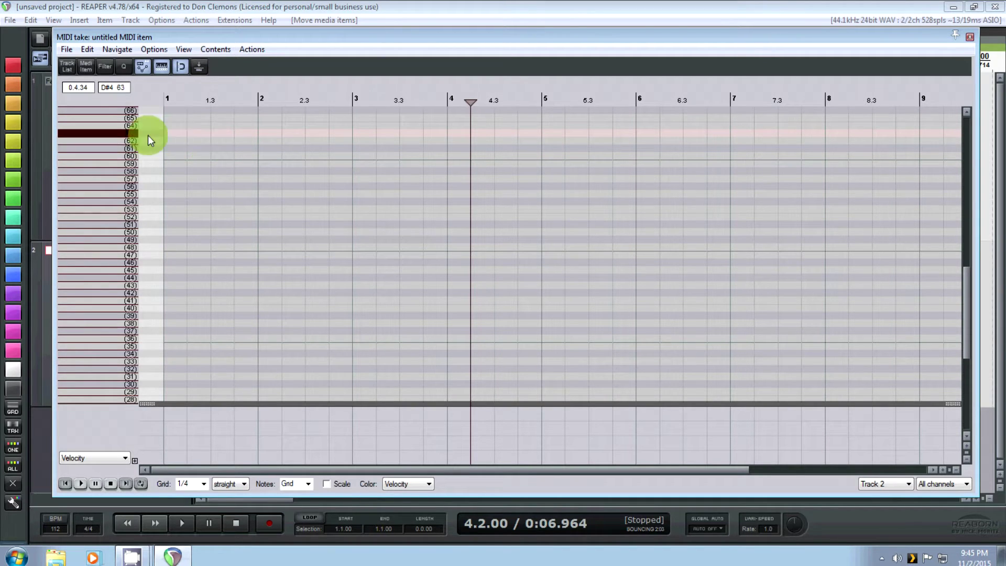
{"action": "left_click", "coordinate": [66, 50]}
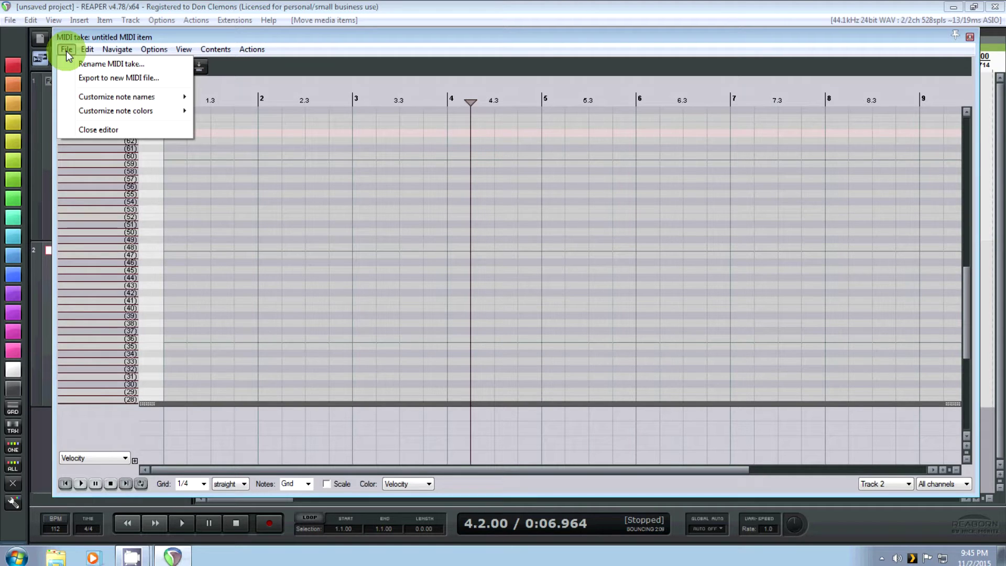
{"action": "mouse_move", "coordinate": [109, 98]}
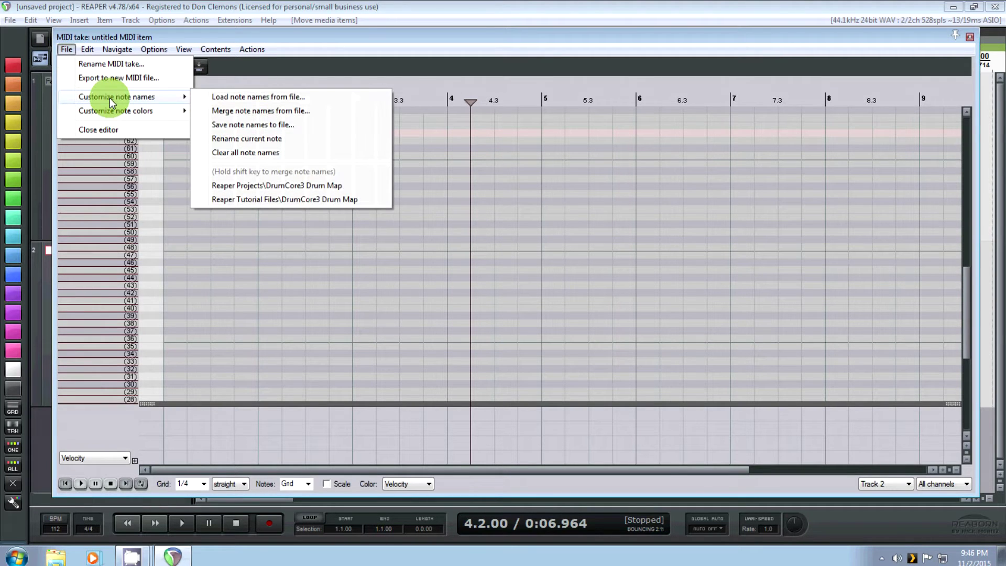
{"action": "left_click", "coordinate": [250, 98]}
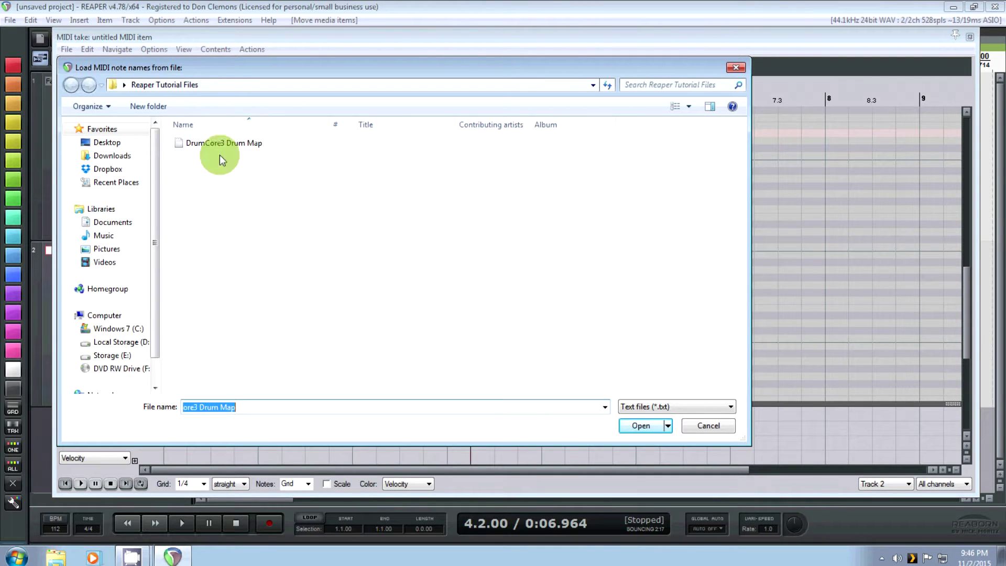
{"action": "double_click", "coordinate": [200, 142]}
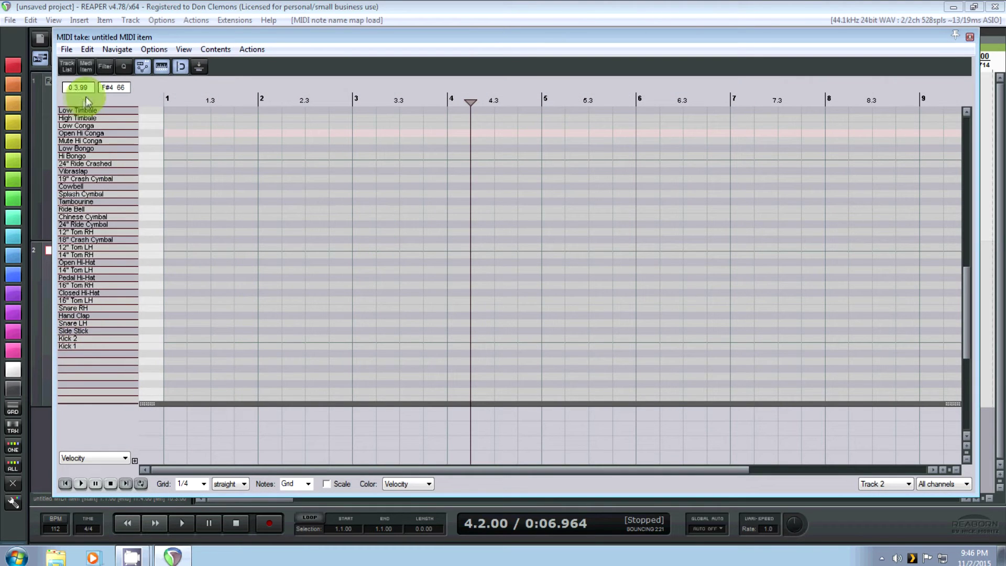
{"action": "left_click", "coordinate": [109, 342]}
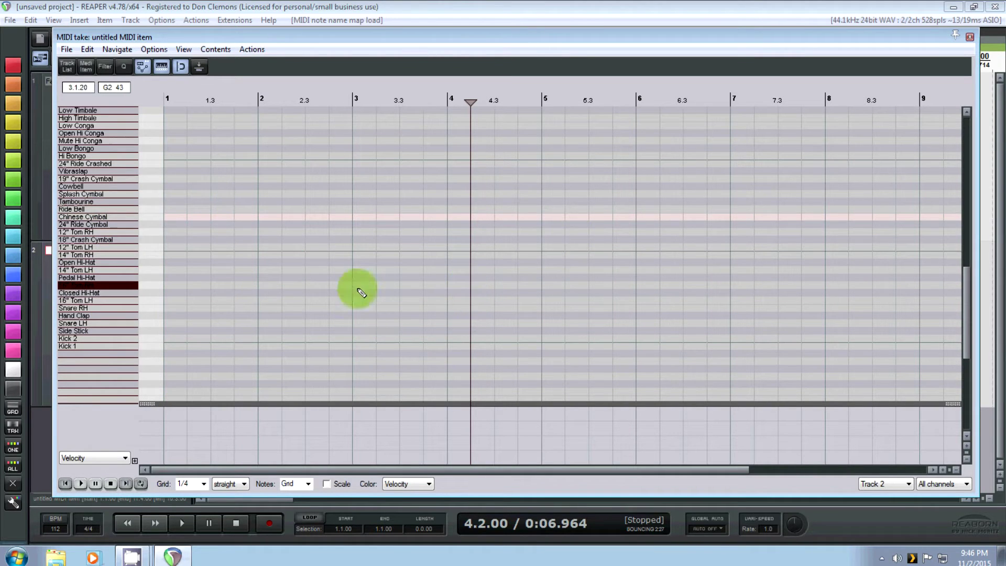
Draw four quarter-note Closed Hi-Hat notes filling measure 1 and lower the velocity of all four
{"action": "scroll", "coordinate": [358, 304], "scroll_direction": "up", "scroll_amount": 3}
{"action": "left_click_drag", "start_coordinate": [336, 470], "coordinate": [263, 469]}
{"action": "scroll", "coordinate": [240, 288], "scroll_direction": "up", "scroll_amount": 1}
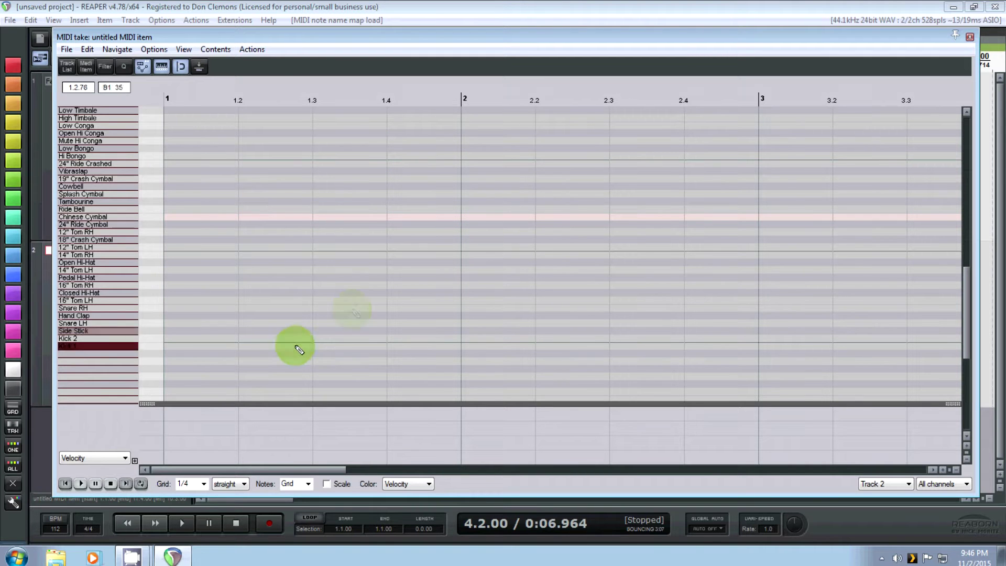
{"action": "mouse_move", "coordinate": [501, 41]}
{"action": "left_mouse_down"}
{"action": "mouse_move", "coordinate": [501, 290]}
{"action": "mouse_move", "coordinate": [485, 130]}
{"action": "mouse_move", "coordinate": [490, 262]}
{"action": "mouse_move", "coordinate": [495, 31]}
{"action": "left_mouse_up"}
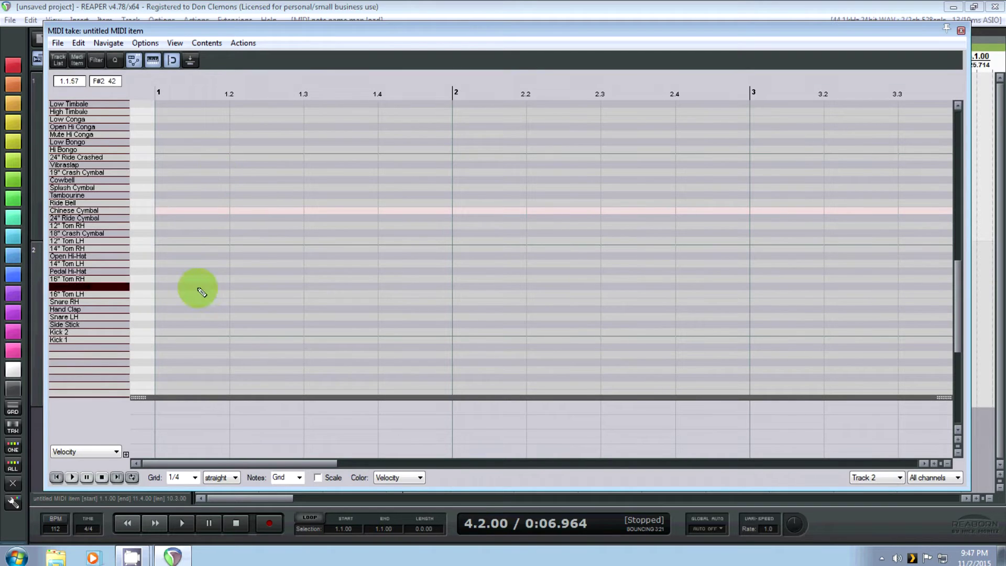
{"action": "left_click", "coordinate": [180, 288]}
{"action": "left_click", "coordinate": [273, 287]}
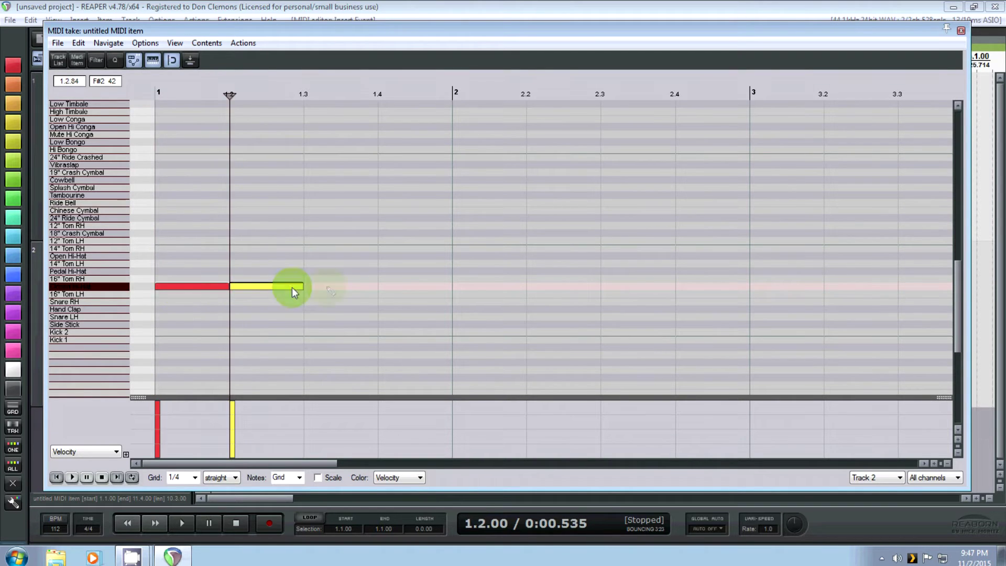
{"action": "left_click", "coordinate": [355, 288]}
{"action": "left_click", "coordinate": [395, 286]}
{"action": "left_click_drag", "start_coordinate": [487, 270], "coordinate": [212, 310]}
{"action": "left_click_drag", "start_coordinate": [265, 286], "coordinate": [267, 326]}
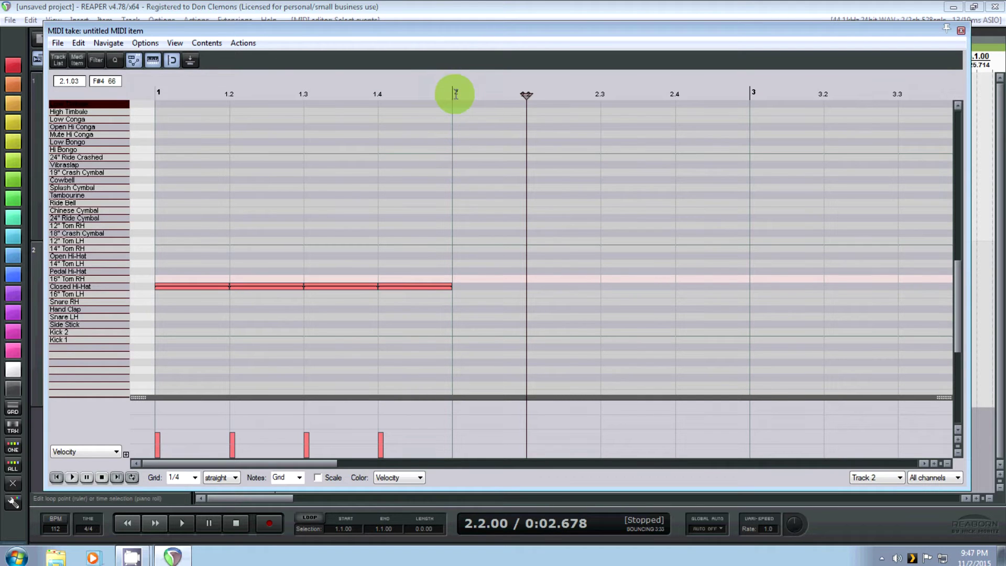
Set the loop range over measure 2, from 2.1.00 to 3.1.00, and enable looping
{"action": "left_click_drag", "start_coordinate": [454, 93], "coordinate": [733, 119]}
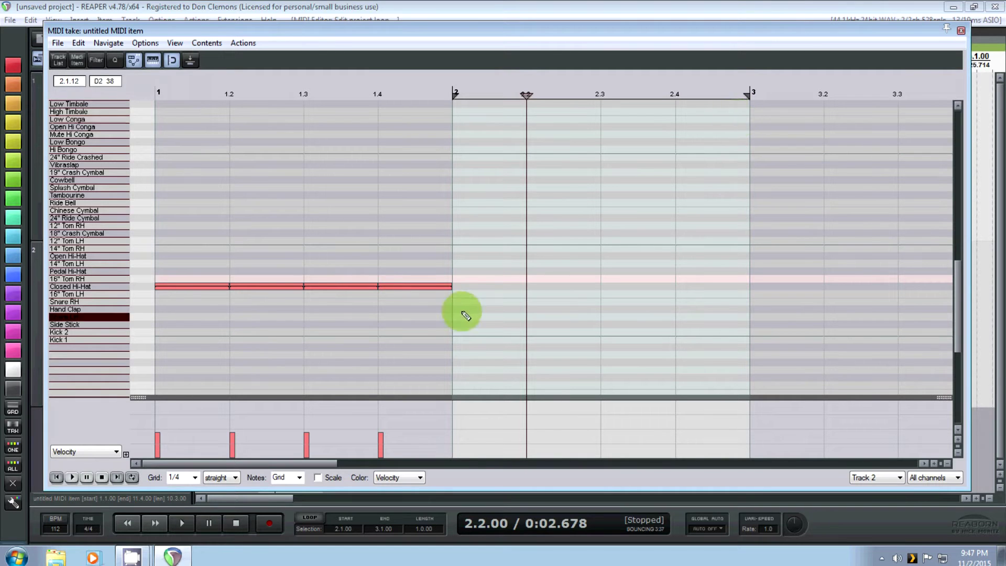
{"action": "left_click", "coordinate": [133, 477]}
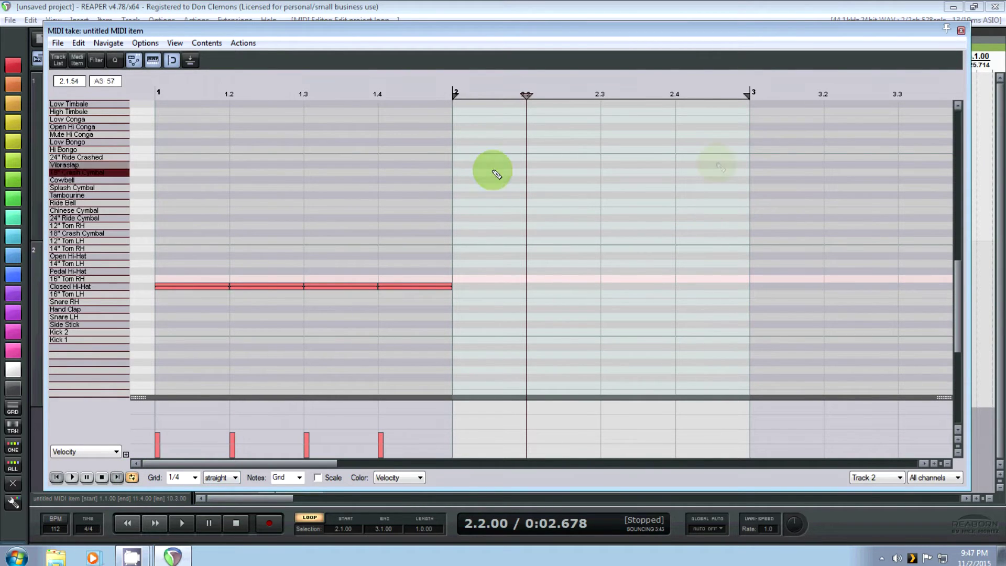
{"action": "scroll", "coordinate": [681, 157], "scroll_direction": "up", "scroll_amount": 1}
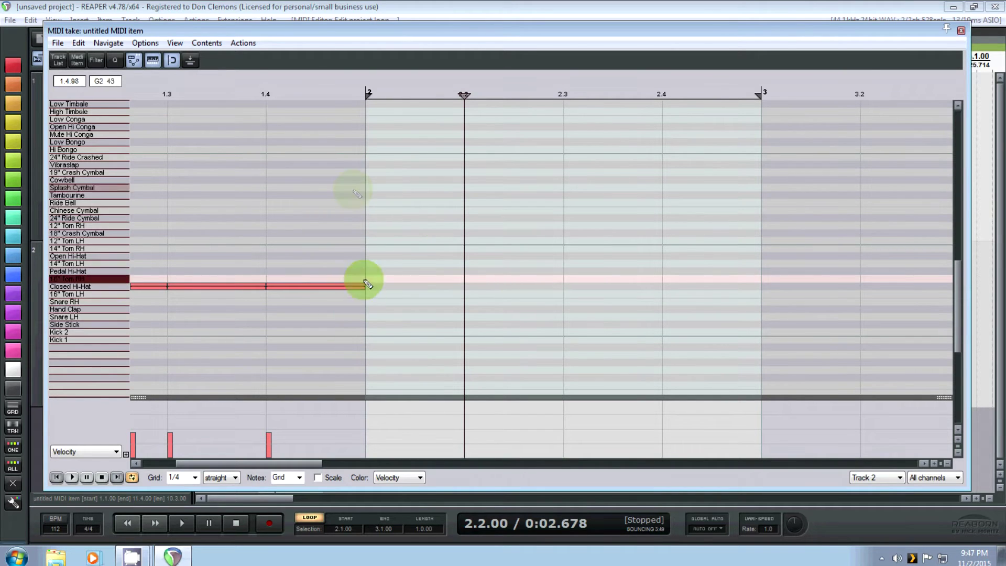
Set both the grid division and the length of new notes to 1/8
{"action": "left_click", "coordinate": [194, 476]}
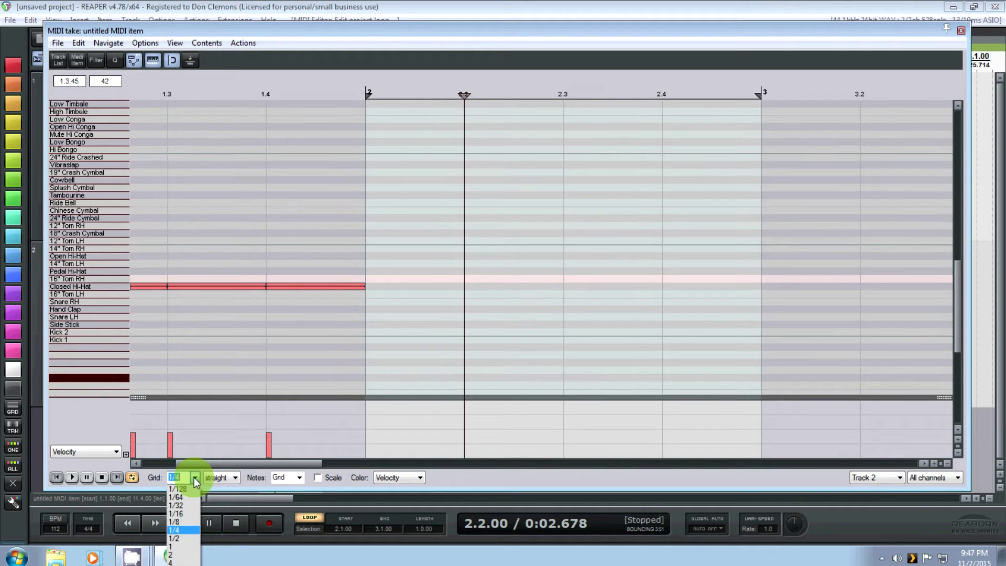
{"action": "left_click", "coordinate": [181, 522]}
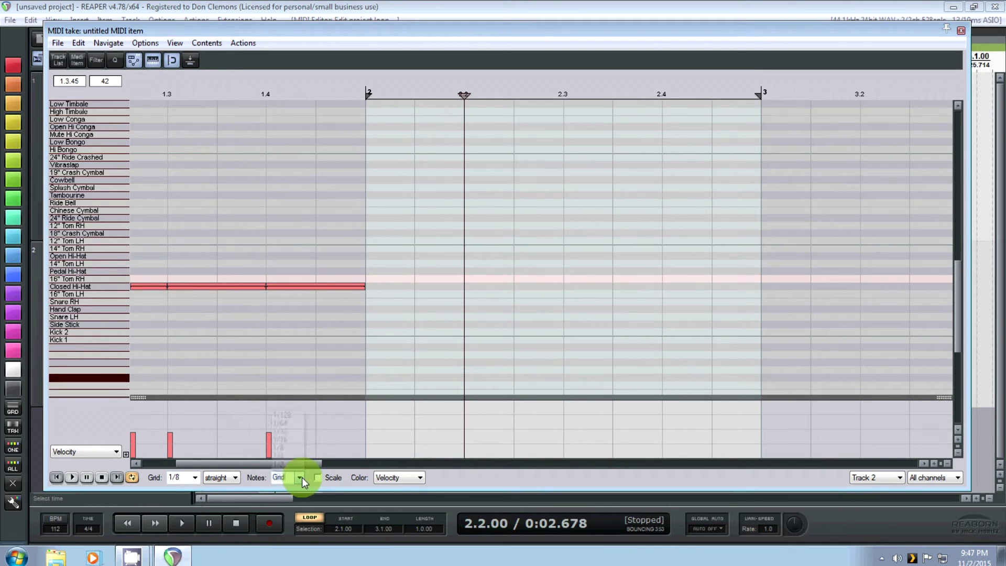
{"action": "left_click", "coordinate": [299, 476]}
{"action": "left_click", "coordinate": [285, 415]}
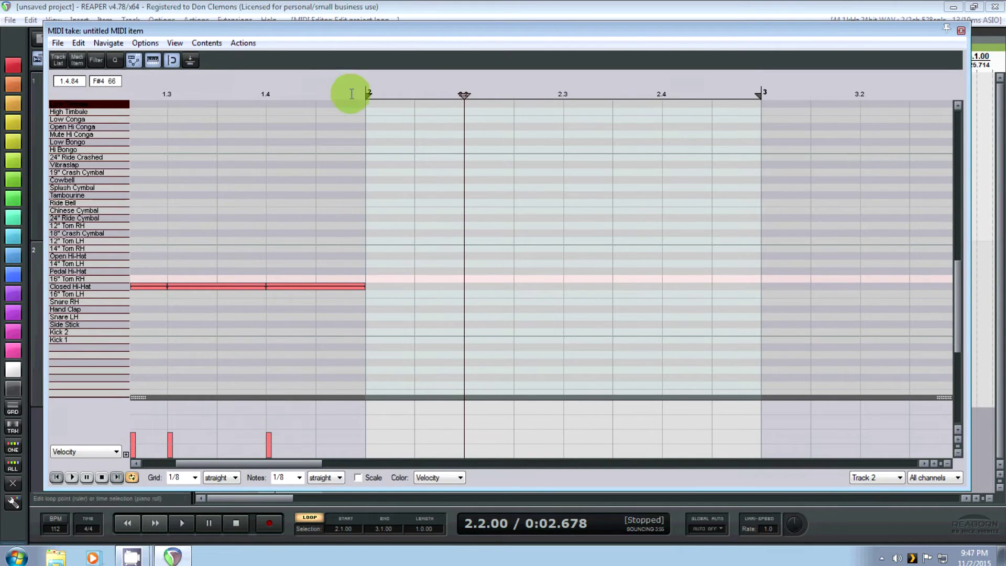
Start looped playback of measure 2 and turn off the metronome, keeping the MIDI editor in view
{"action": "left_click", "coordinate": [72, 476]}
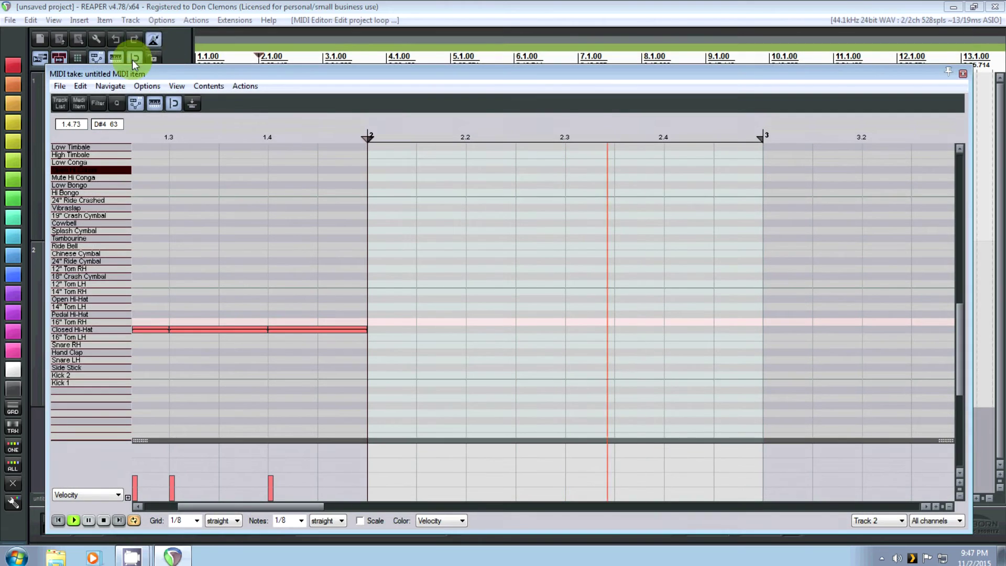
{"action": "left_click", "coordinate": [152, 39]}
{"action": "left_click_drag", "start_coordinate": [333, 72], "coordinate": [338, 52]}
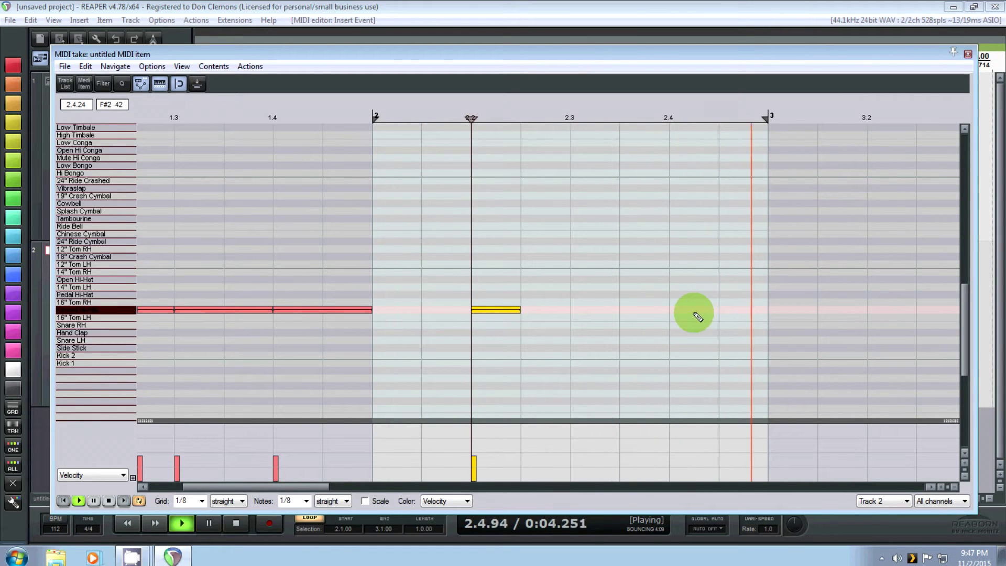
Add eighth-note Closed Hi-Hat notes on beat 4 and both halves of beat 1 in measure 2, lowering the beat 1 pair's velocity
{"action": "left_click", "coordinate": [692, 310]}
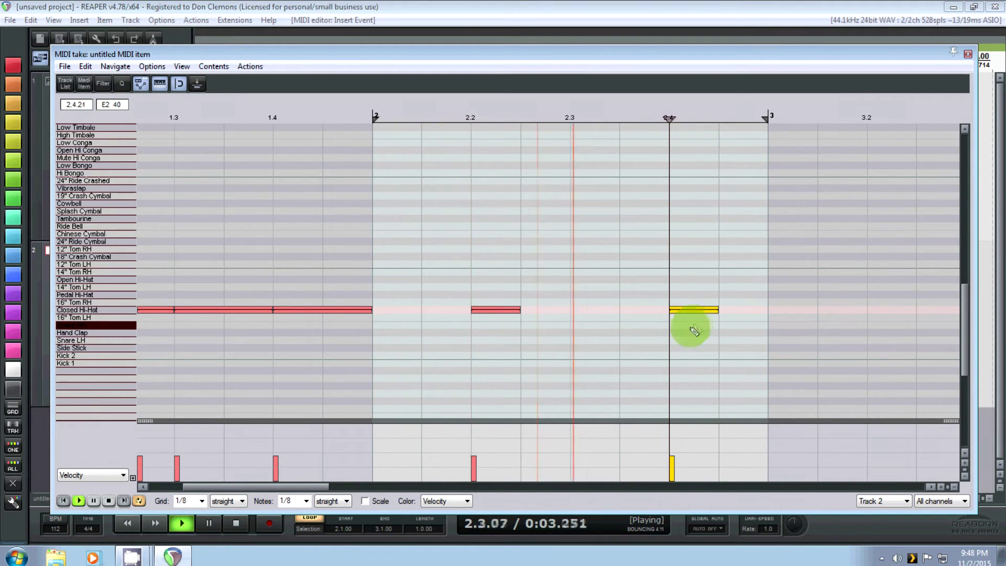
{"action": "left_click", "coordinate": [385, 310]}
{"action": "left_click", "coordinate": [446, 310]}
{"action": "left_click_drag", "start_coordinate": [438, 278], "coordinate": [403, 332]}
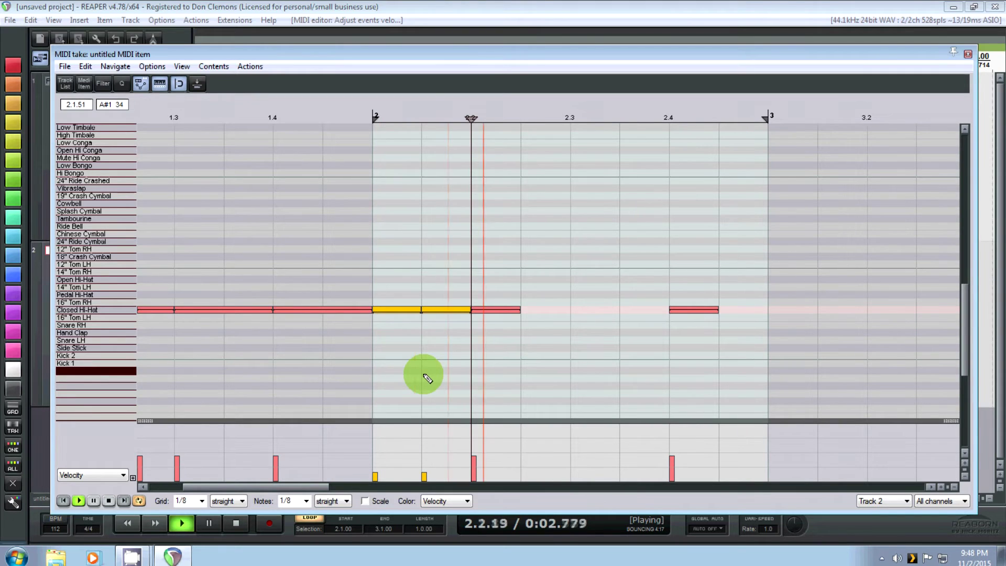
Fill the remaining empty eighth-note positions of measure 2 with Closed Hi-Hat notes, from the second half of beat 2 onward
{"action": "left_click", "coordinate": [549, 310]}
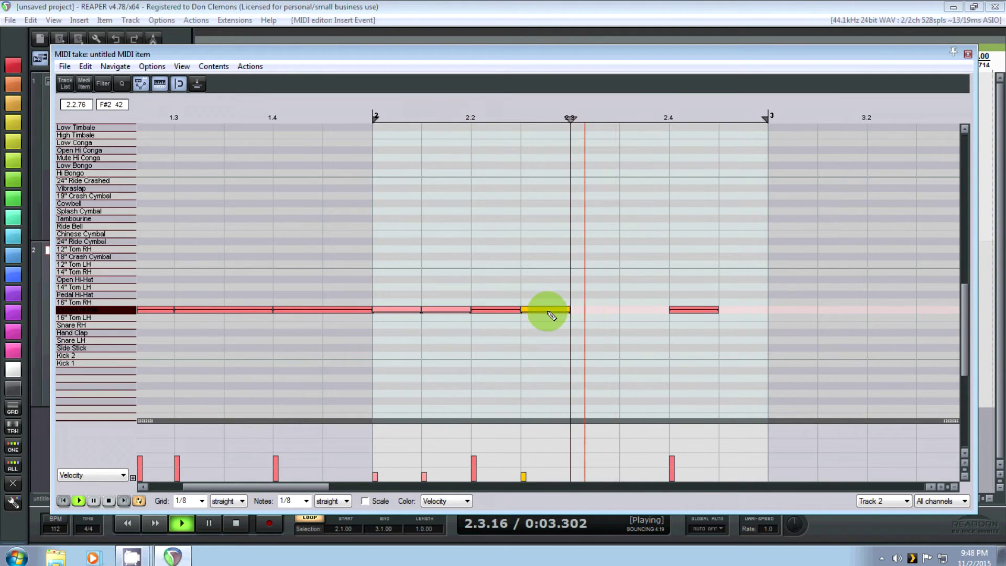
{"action": "left_click", "coordinate": [592, 311]}
{"action": "left_click", "coordinate": [645, 311]}
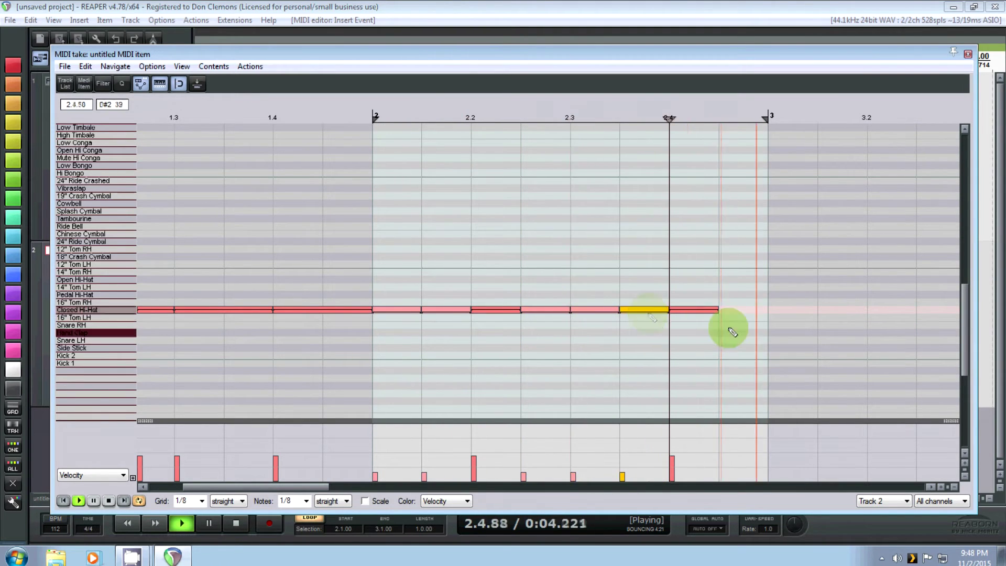
{"action": "left_click", "coordinate": [742, 310]}
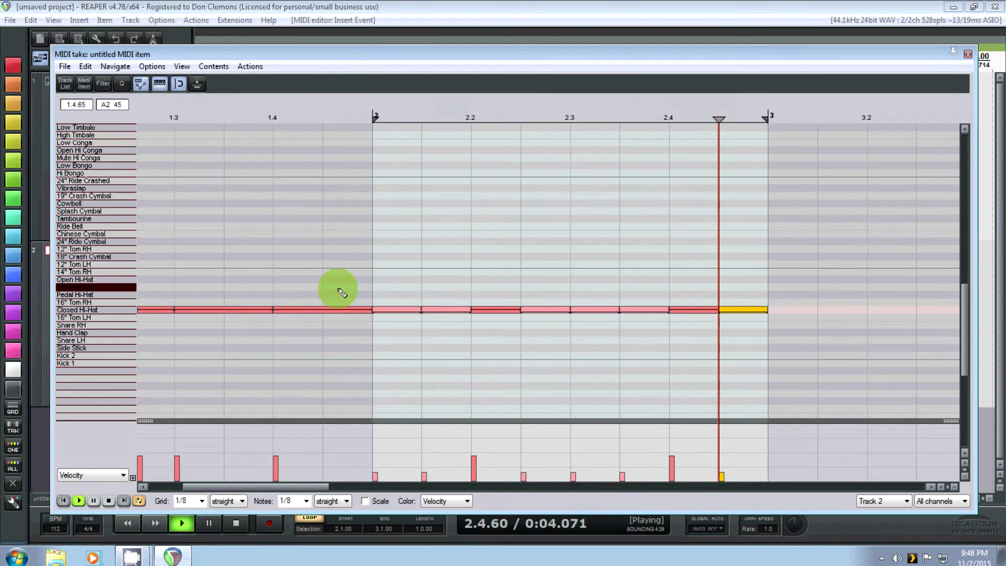
Copy measure 2's Closed Hi-Hat notes into measures 3 and 4, and extend the loop end to 5.1.00
{"action": "scroll", "coordinate": [337, 283], "scroll_direction": "down", "scroll_amount": 3}
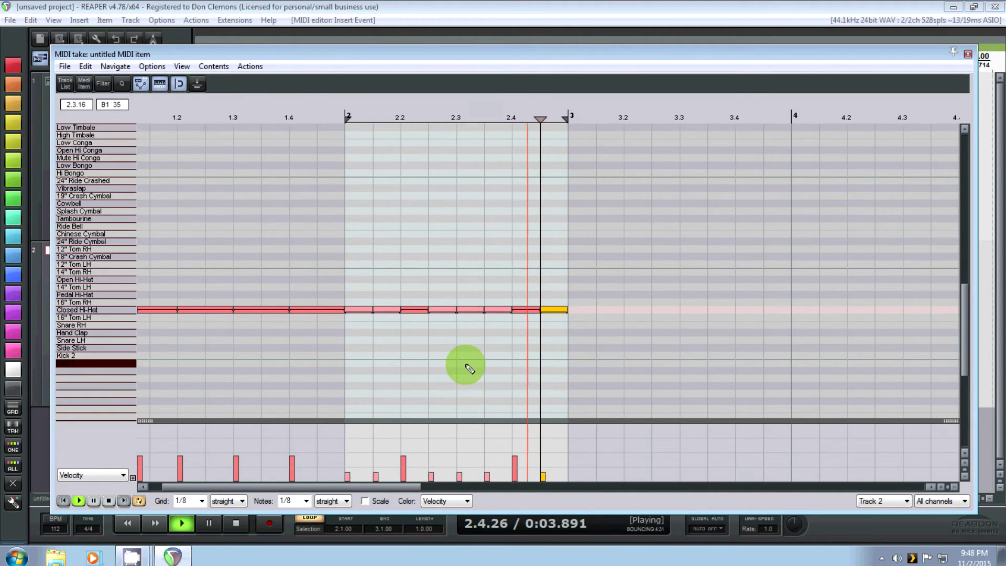
{"action": "left_click_drag", "start_coordinate": [584, 296], "coordinate": [358, 311]}
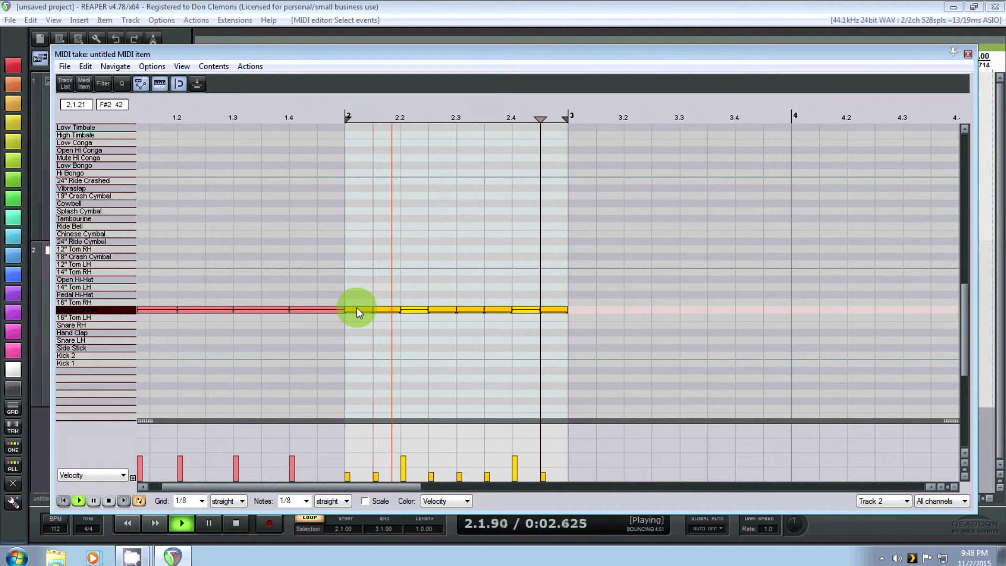
{"action": "left_click_drag", "start_coordinate": [356, 307], "coordinate": [596, 313]}
{"action": "scroll", "coordinate": [386, 341], "scroll_direction": "down", "scroll_amount": 3}
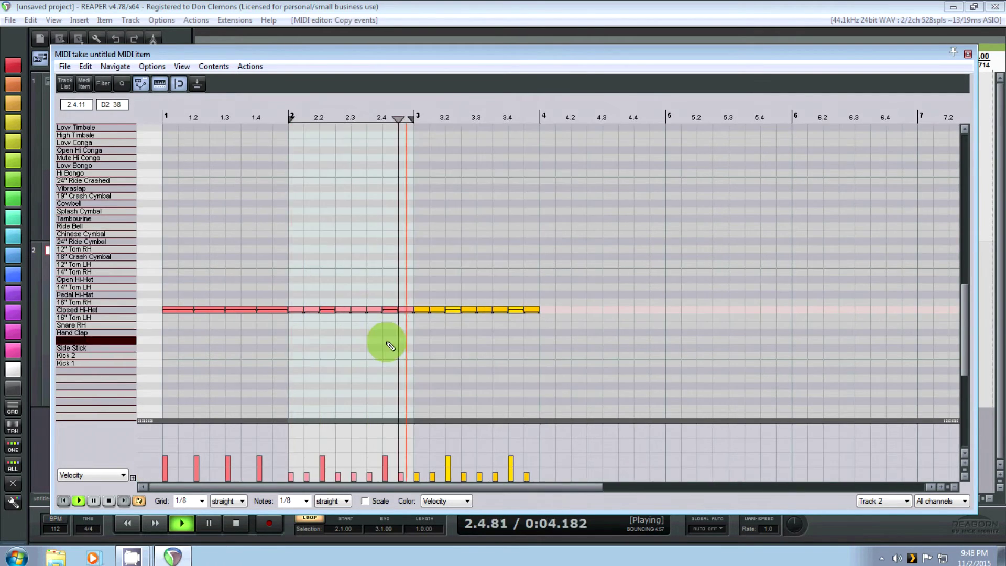
{"action": "left_click_drag", "start_coordinate": [422, 313], "coordinate": [549, 313]}
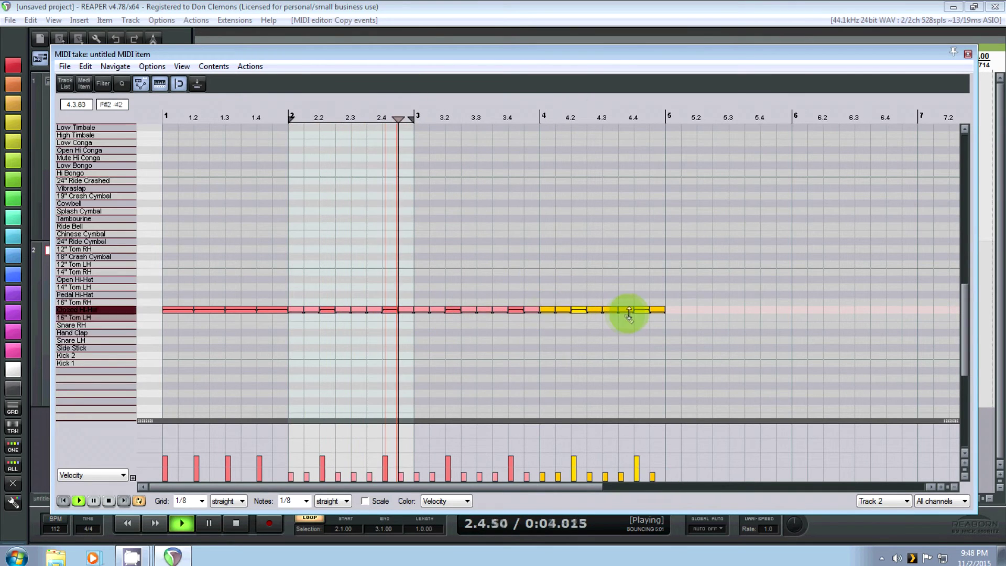
{"action": "left_click_drag", "start_coordinate": [415, 121], "coordinate": [658, 137]}
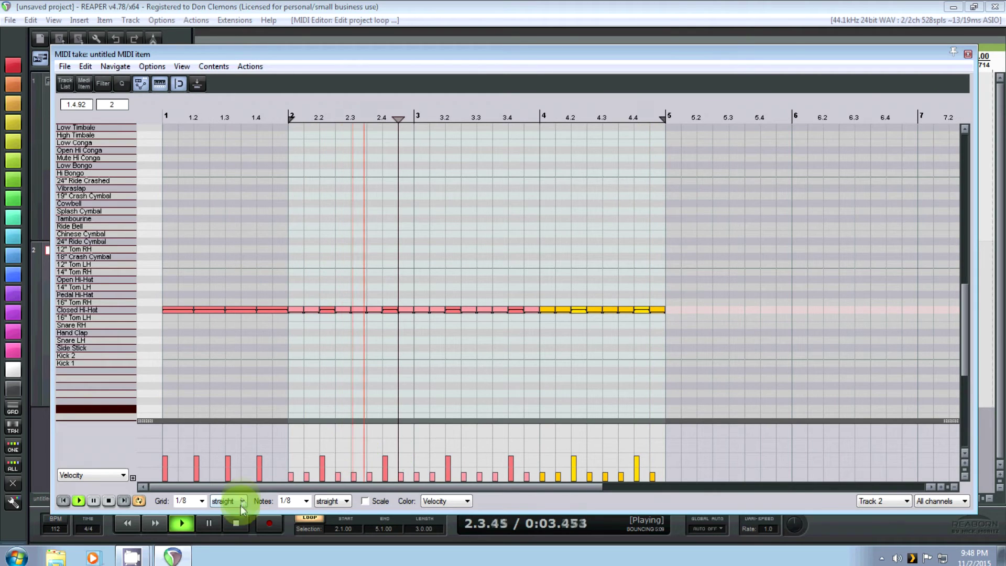
Stop playback and shorten the loop range to measure 2, from 2.1.00 to 3.1.00
{"action": "left_click", "coordinate": [108, 500]}
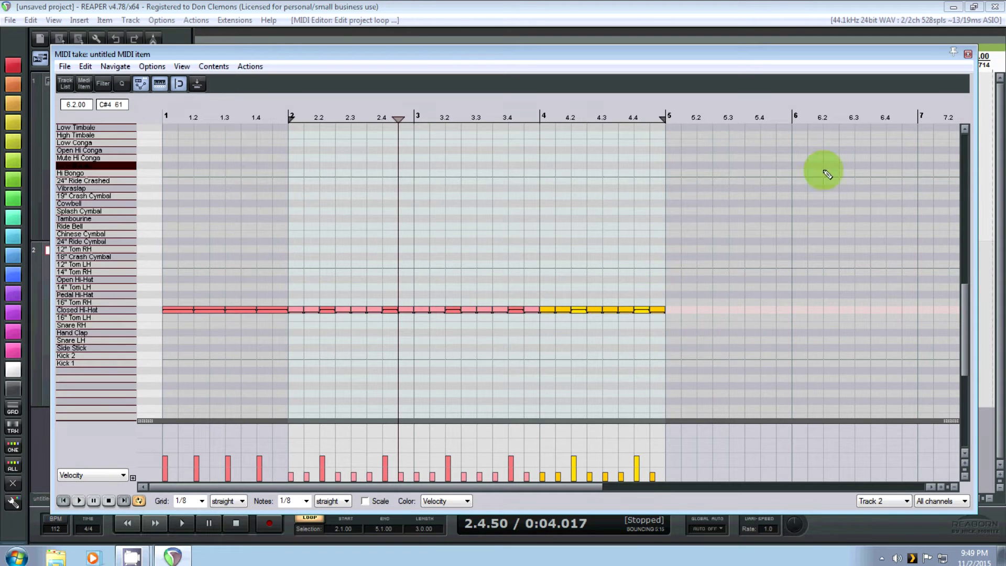
{"action": "left_click_drag", "start_coordinate": [962, 314], "coordinate": [966, 323]}
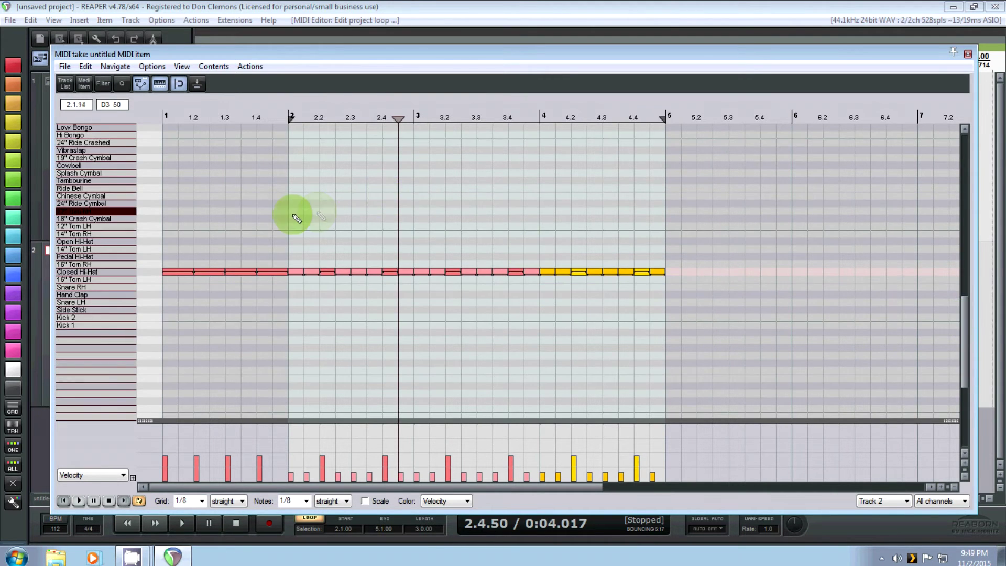
{"action": "scroll", "coordinate": [292, 213], "scroll_direction": "up", "scroll_amount": 4}
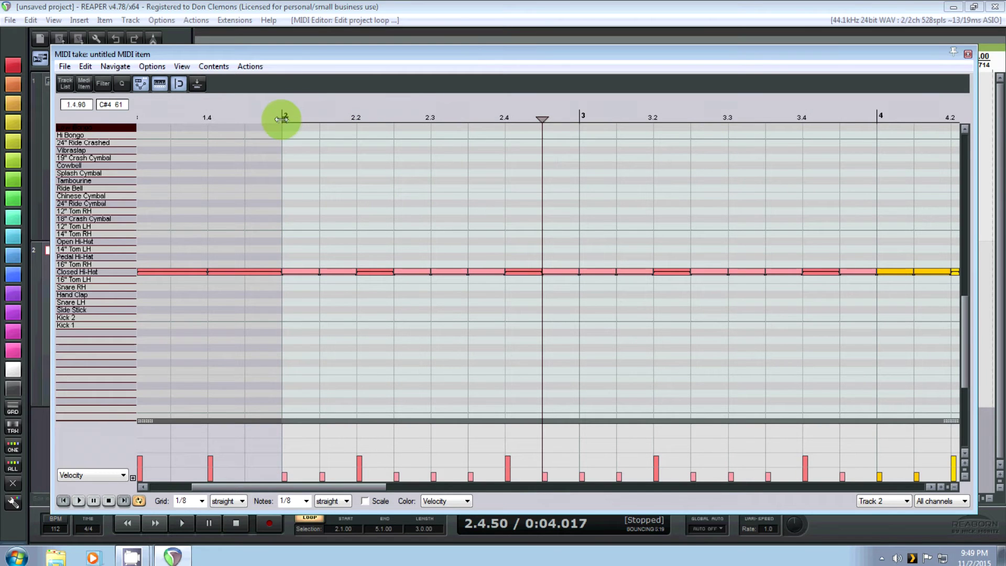
{"action": "mouse_move", "coordinate": [281, 117]}
{"action": "left_mouse_down"}
{"action": "mouse_move", "coordinate": [447, 123]}
{"action": "mouse_move", "coordinate": [298, 116]}
{"action": "mouse_move", "coordinate": [571, 114]}
{"action": "left_mouse_up"}
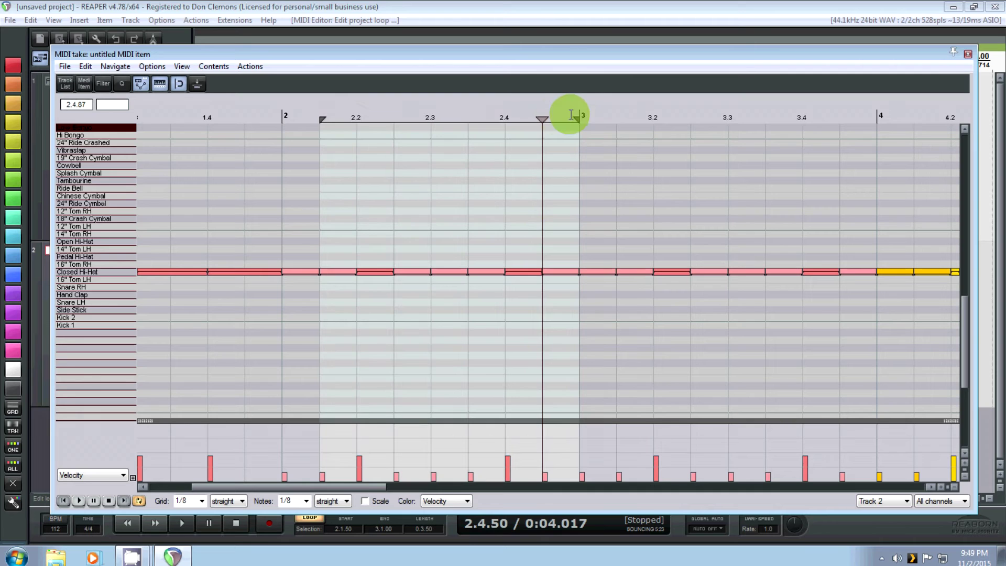
{"action": "left_click_drag", "start_coordinate": [320, 117], "coordinate": [285, 116]}
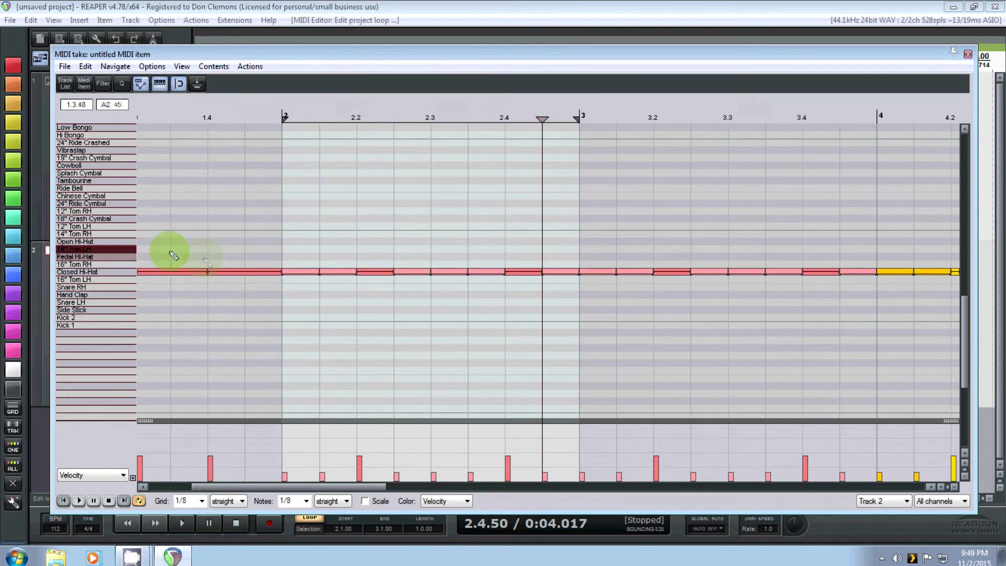
Add eighth-note Snare RH notes on beats 2 and 4 of measure 2, at a velocity matching the accented hi-hats
{"action": "scroll", "coordinate": [222, 254], "scroll_direction": "up", "scroll_amount": 1}
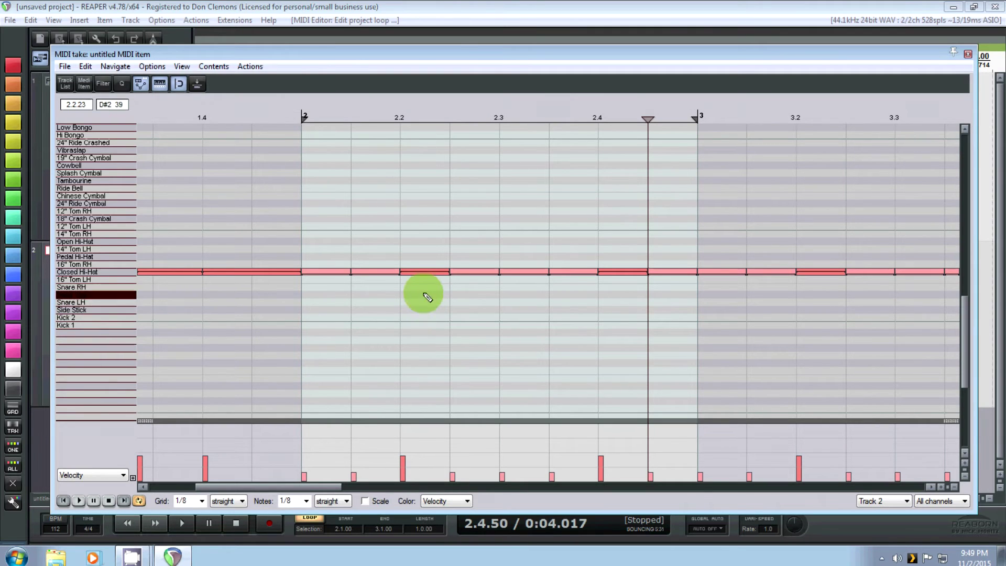
{"action": "left_click", "coordinate": [427, 292]}
{"action": "scroll", "coordinate": [427, 291], "scroll_direction": "up", "scroll_amount": 1}
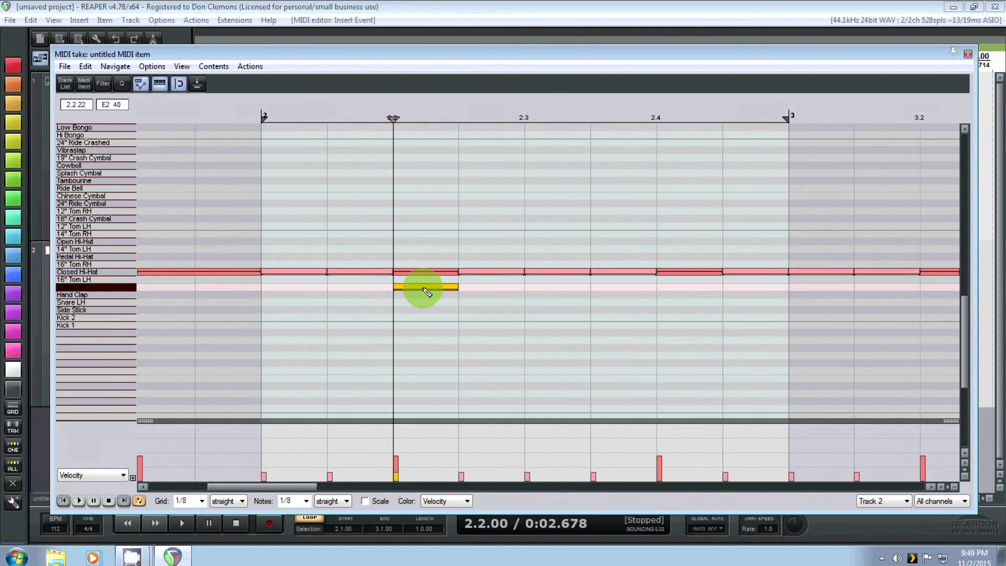
{"action": "left_click_drag", "start_coordinate": [427, 292], "coordinate": [477, 268]}
{"action": "left_click", "coordinate": [685, 295]}
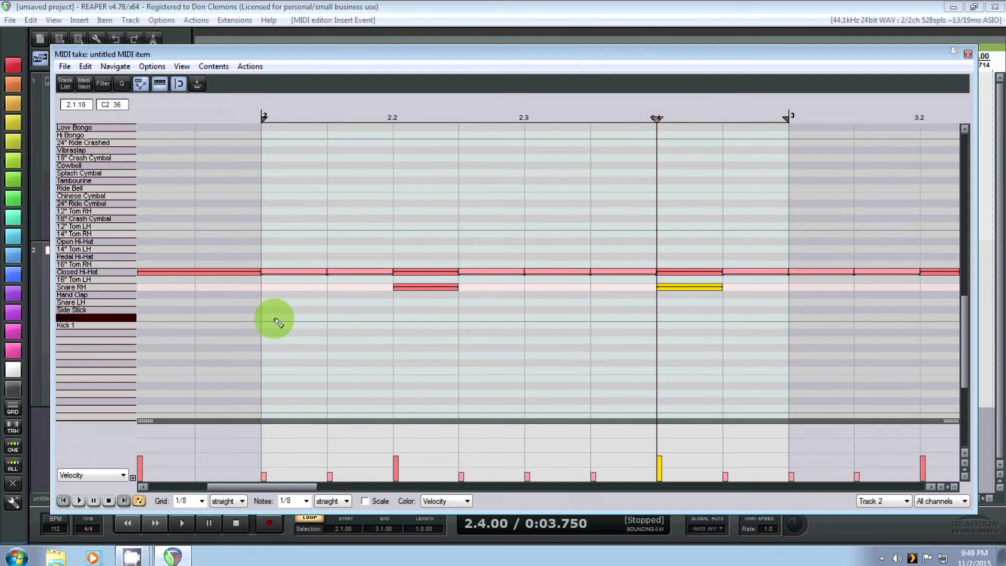
Add Kick 2 notes on beat 1 and both halves of beat 3 in measure 2, and start looped playback from 1.4.50
{"action": "double_click", "coordinate": [272, 319]}
{"action": "left_click", "coordinate": [566, 326]}
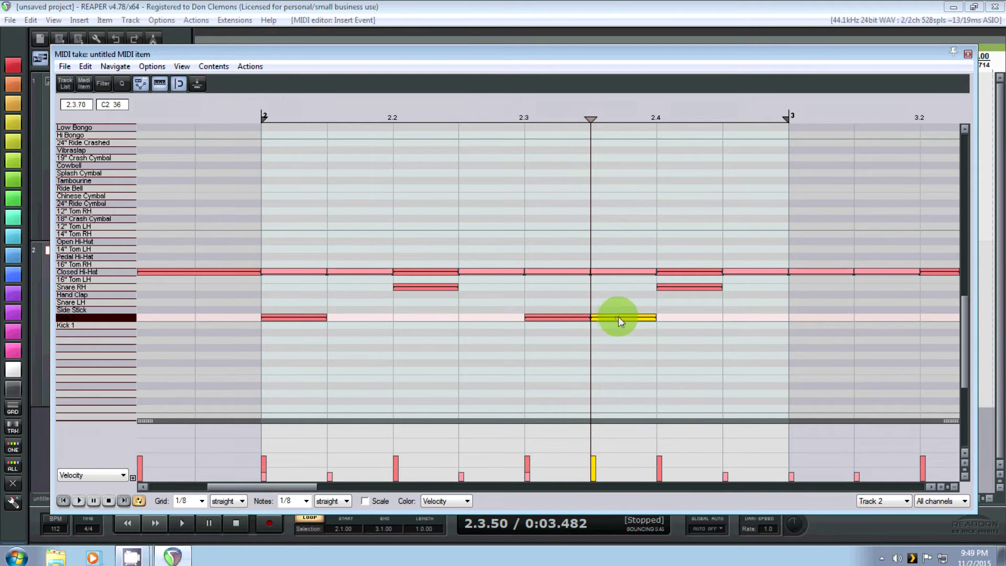
{"action": "scroll", "coordinate": [702, 335], "scroll_direction": "down", "scroll_amount": 3}
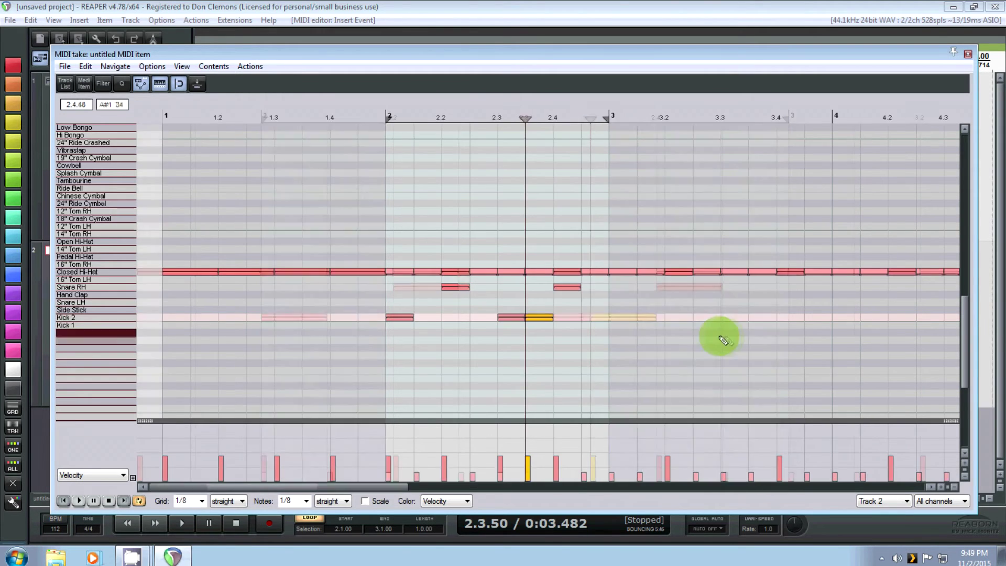
{"action": "left_click", "coordinate": [358, 113]}
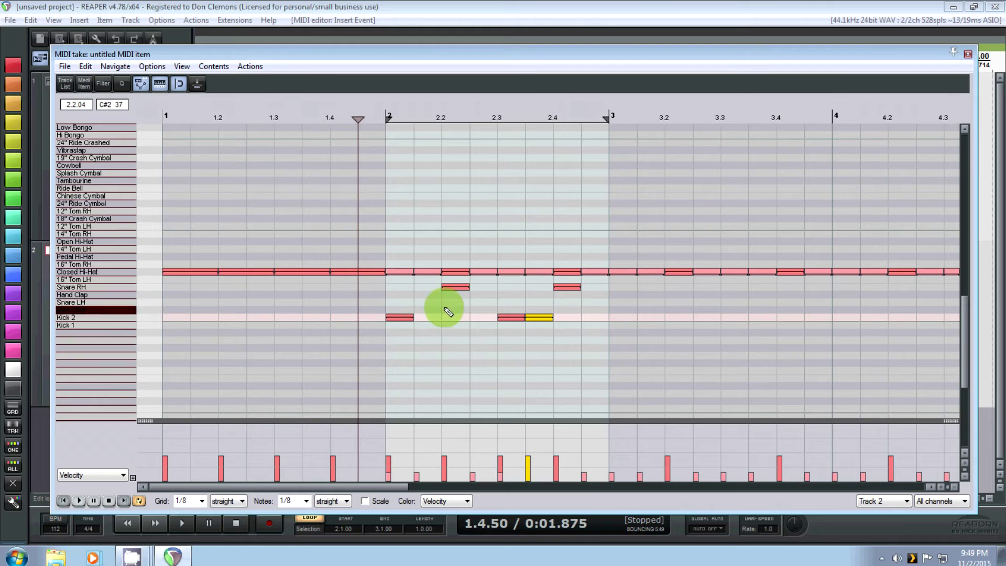
{"action": "left_click", "coordinate": [79, 500]}
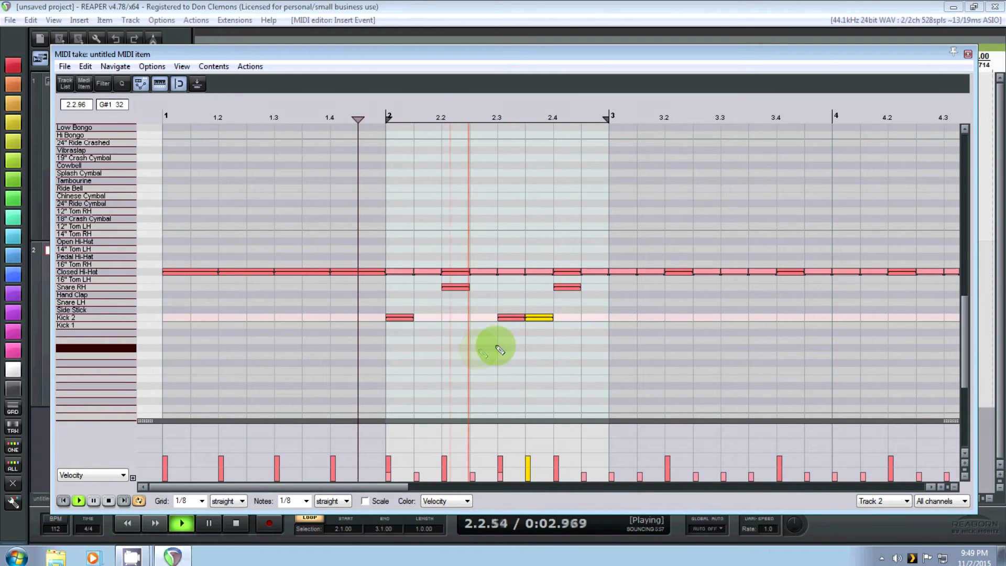
Delete the hi-hat-only notes in measures 3 and 4, and copy measure 2's complete hi-hat, snare and kick pattern into measure 3
{"action": "scroll", "coordinate": [388, 335], "scroll_direction": "down", "scroll_amount": 2}
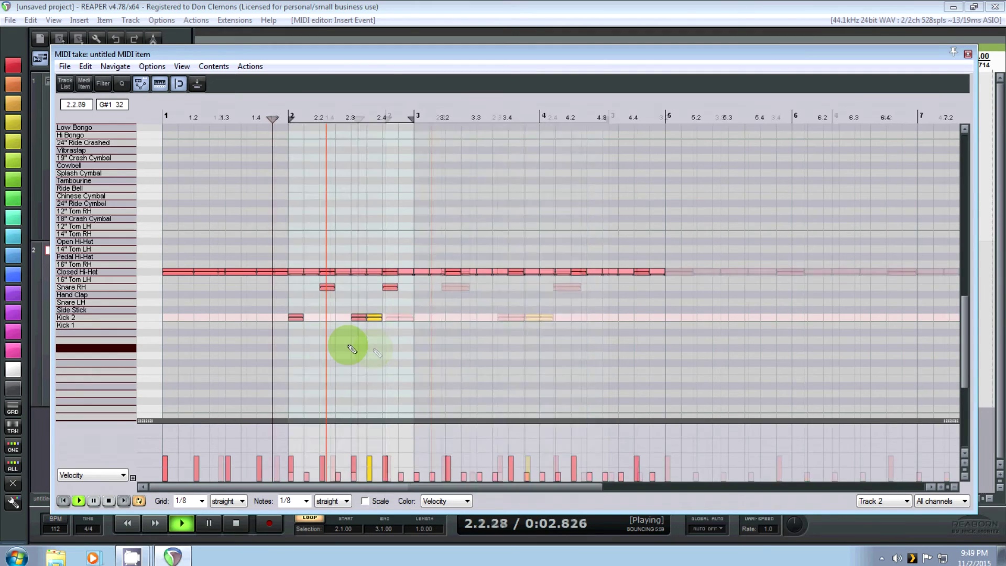
{"action": "left_click_drag", "start_coordinate": [688, 262], "coordinate": [293, 348]}
{"action": "key", "text": "Delete"}
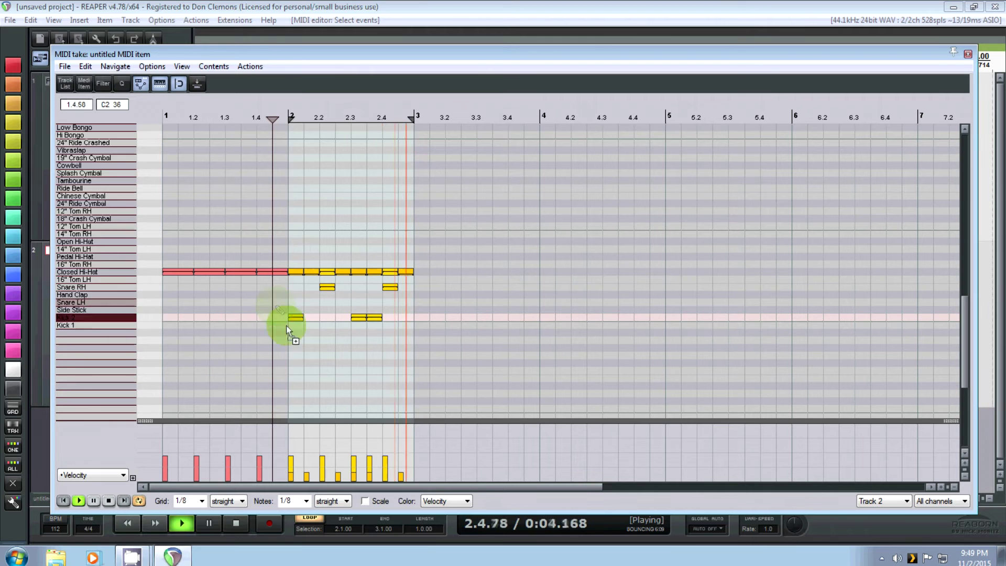
{"action": "left_click_drag", "start_coordinate": [297, 275], "coordinate": [422, 269]}
Extend the loop end to 9.1.00 so the loop starts at 2.1.00, and pause playback
{"action": "left_click_drag", "start_coordinate": [423, 112], "coordinate": [541, 120]}
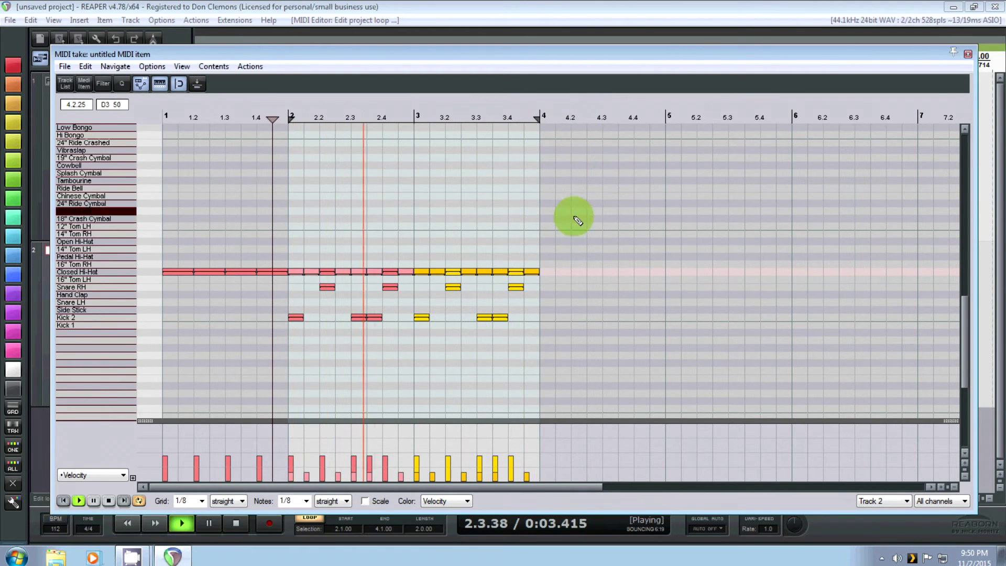
{"action": "scroll", "coordinate": [455, 189], "scroll_direction": "down", "scroll_amount": 2}
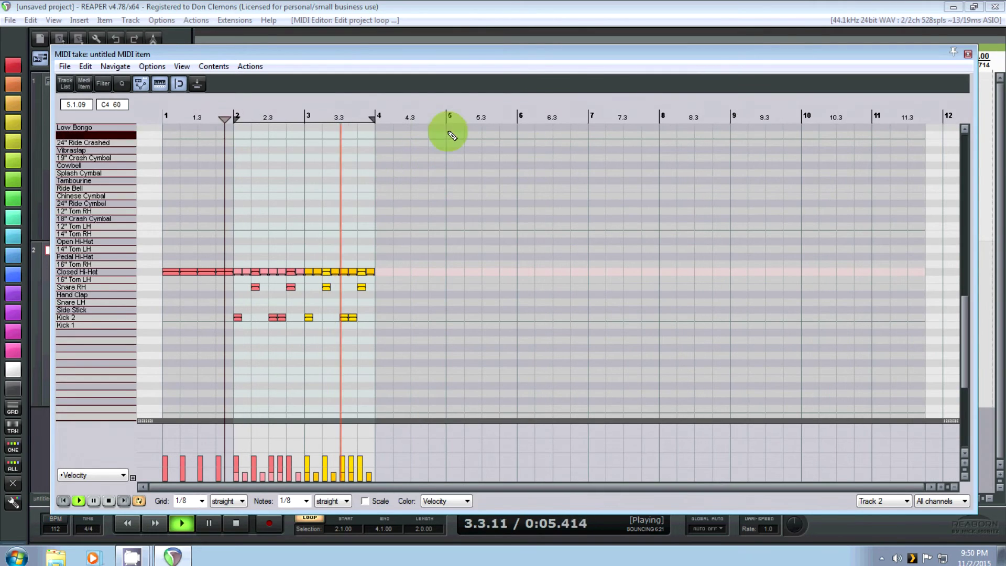
{"action": "left_click_drag", "start_coordinate": [374, 117], "coordinate": [727, 133]}
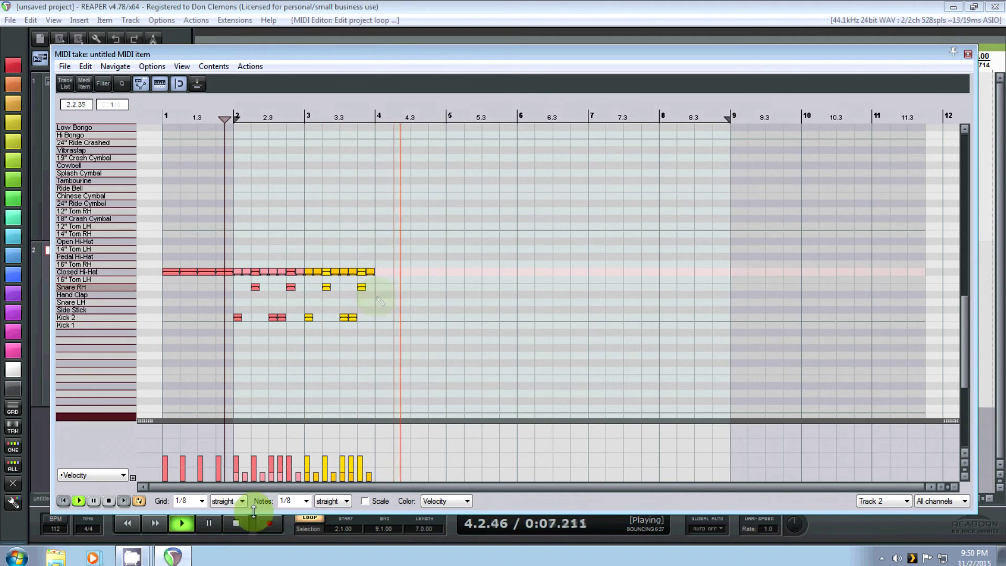
{"action": "left_click", "coordinate": [209, 524]}
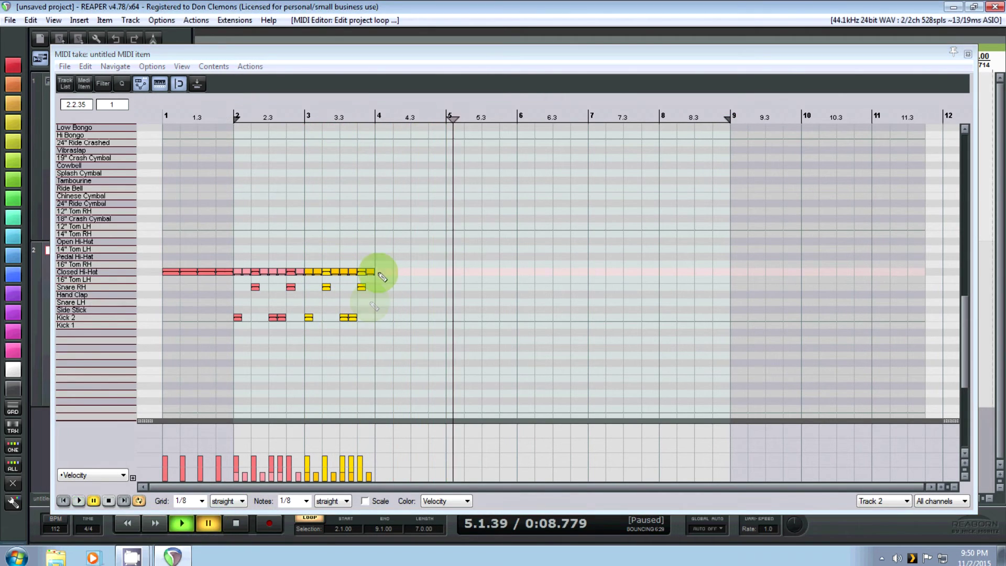
Copy measure 3's complete drum pattern and paste it five times from 4.1.00, filling measures 4 through 8
{"action": "left_click_drag", "start_coordinate": [393, 259], "coordinate": [310, 331]}
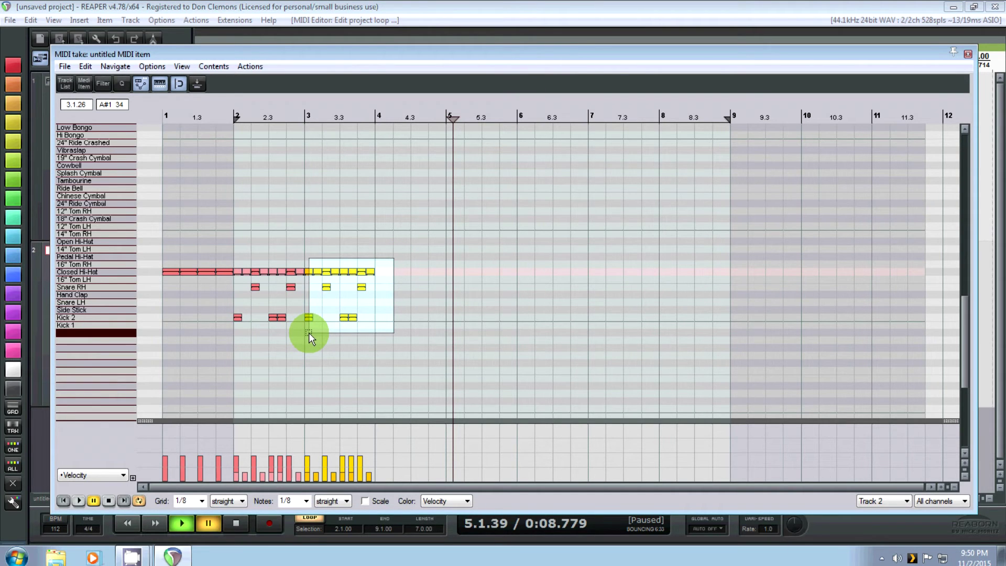
{"action": "left_click_drag", "start_coordinate": [309, 333], "coordinate": [309, 332]}
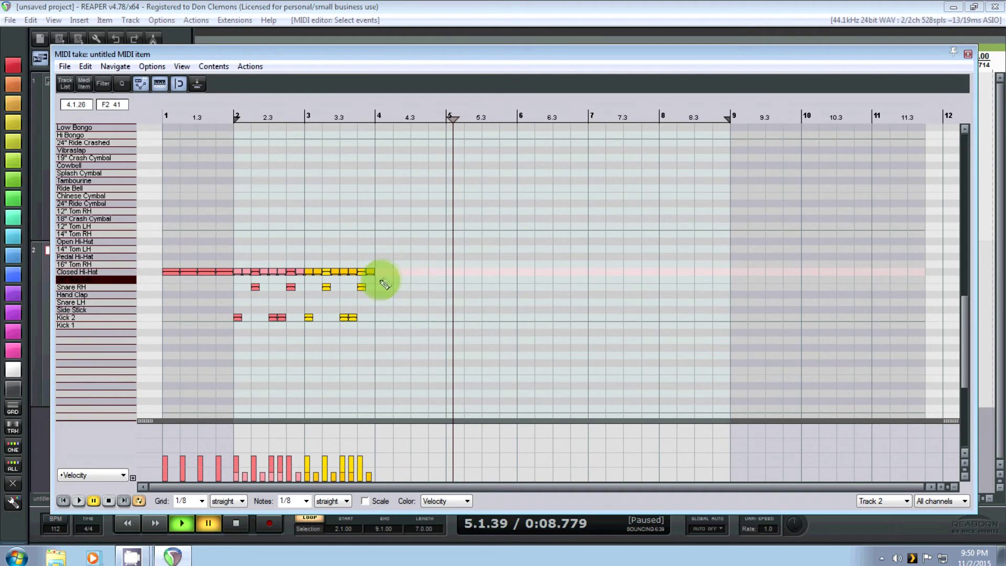
{"action": "left_click", "coordinate": [380, 288]}
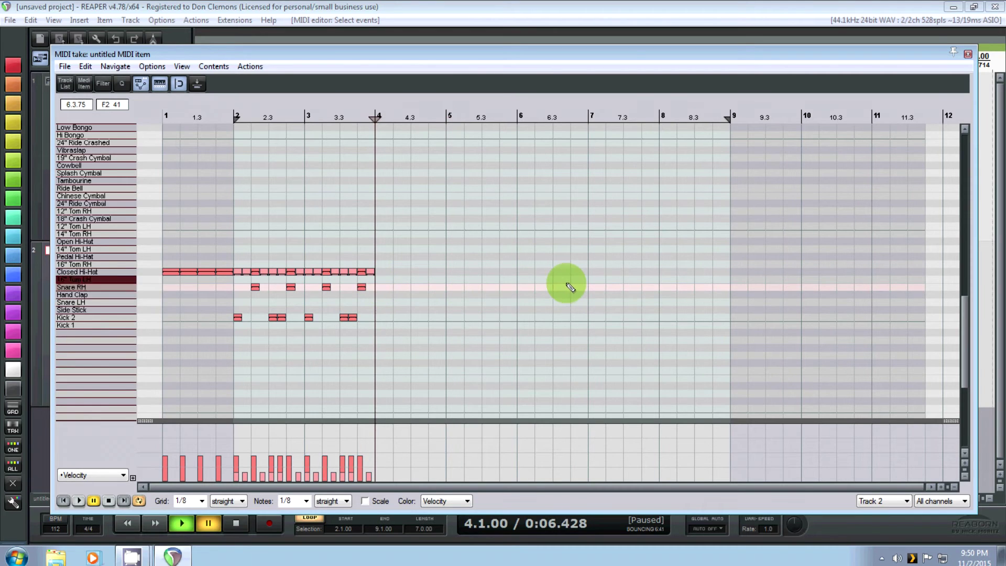
{"action": "key", "text": "ctrl+v"}
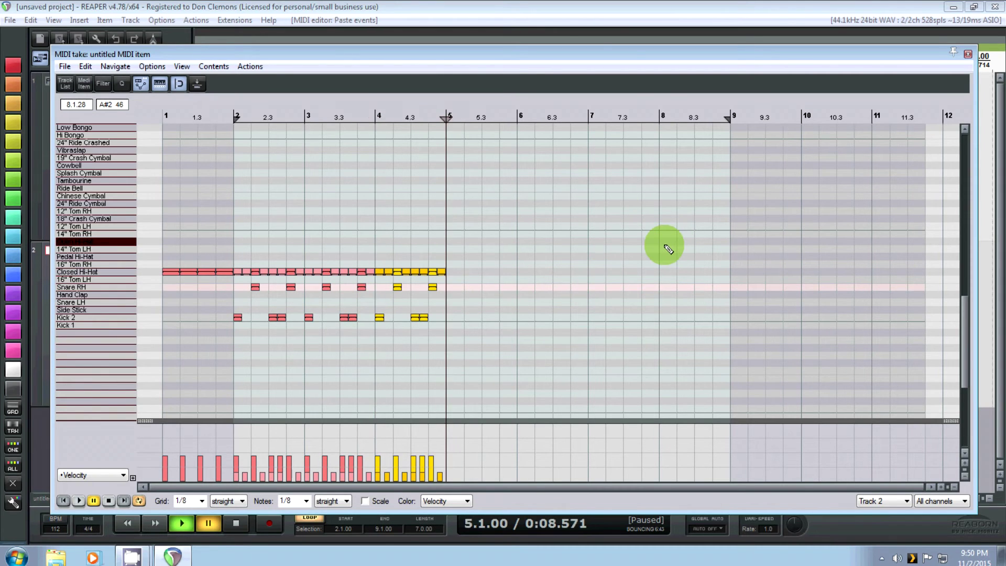
{"action": "key", "text": "ctrl+v"}
{"action": "key", "text": "ctrl+v"}
{"action": "key", "text": "ctrl+v"}
{"action": "key", "text": "ctrl+v"}
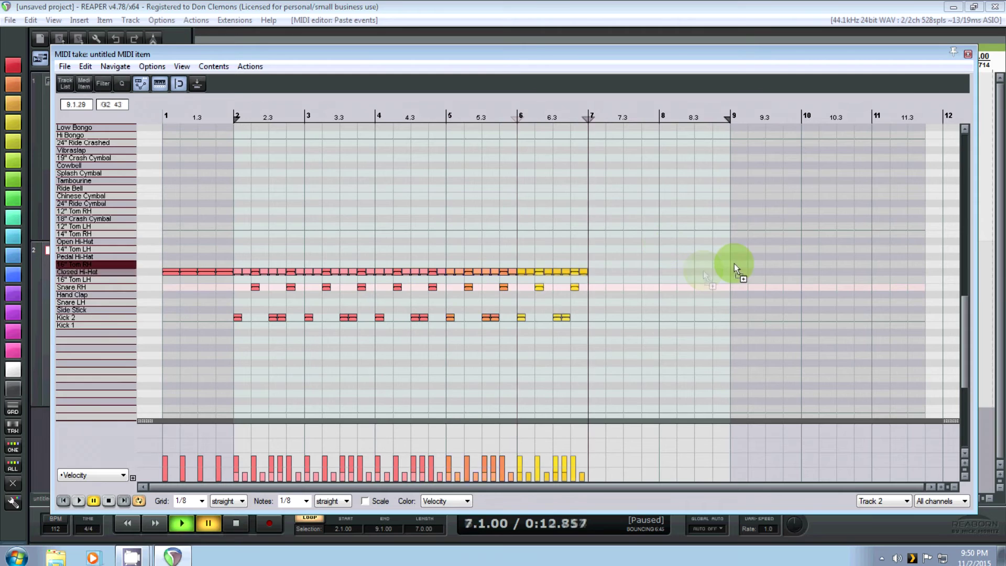
Play the extended drum pattern from 1.4.50, stop playback, and look over the whole pattern
{"action": "left_click", "coordinate": [224, 110]}
{"action": "left_click", "coordinate": [184, 524]}
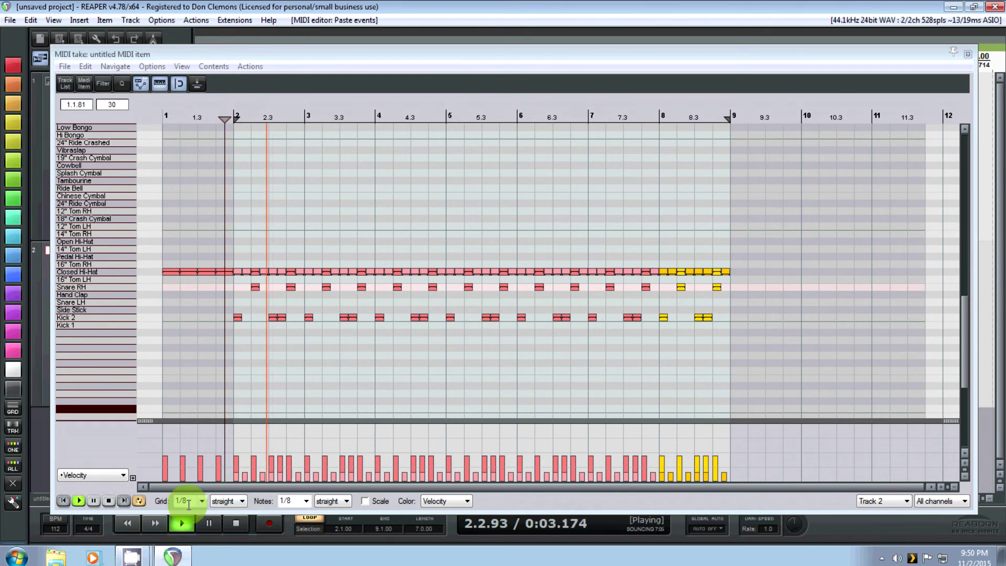
{"action": "left_click", "coordinate": [109, 500]}
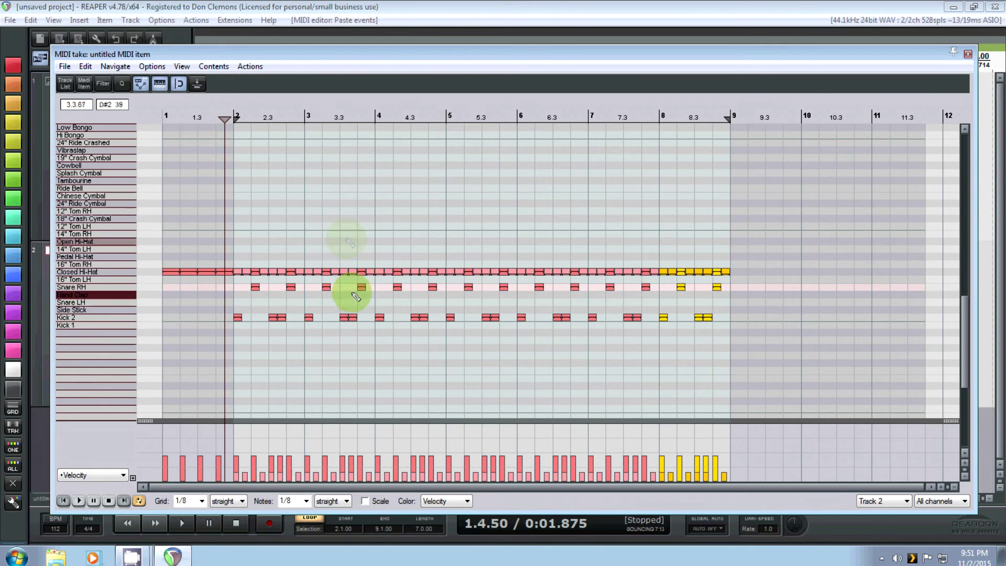
{"action": "scroll", "coordinate": [326, 215], "scroll_direction": "down", "scroll_amount": 6}
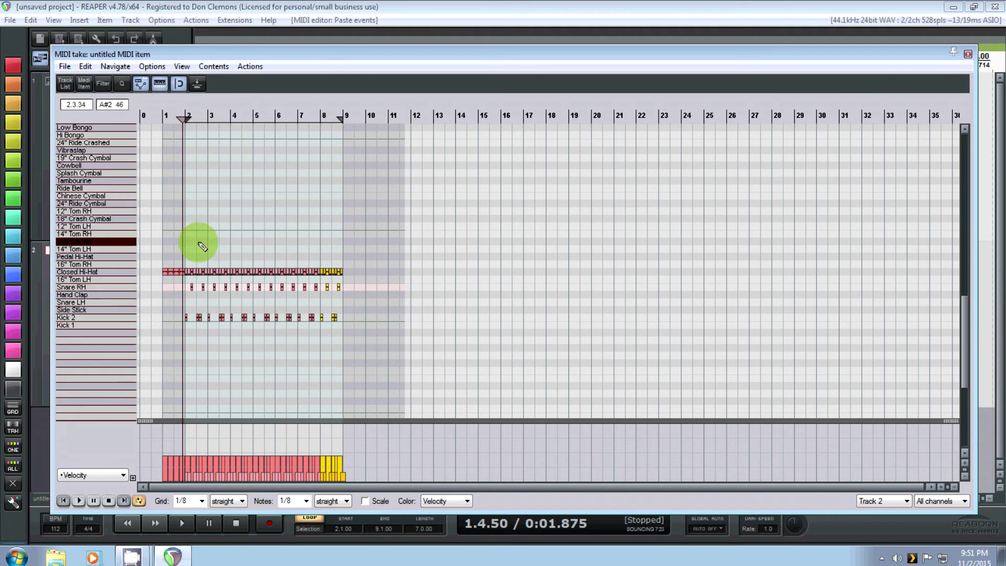
{"action": "scroll", "coordinate": [232, 224], "scroll_direction": "up", "scroll_amount": 6}
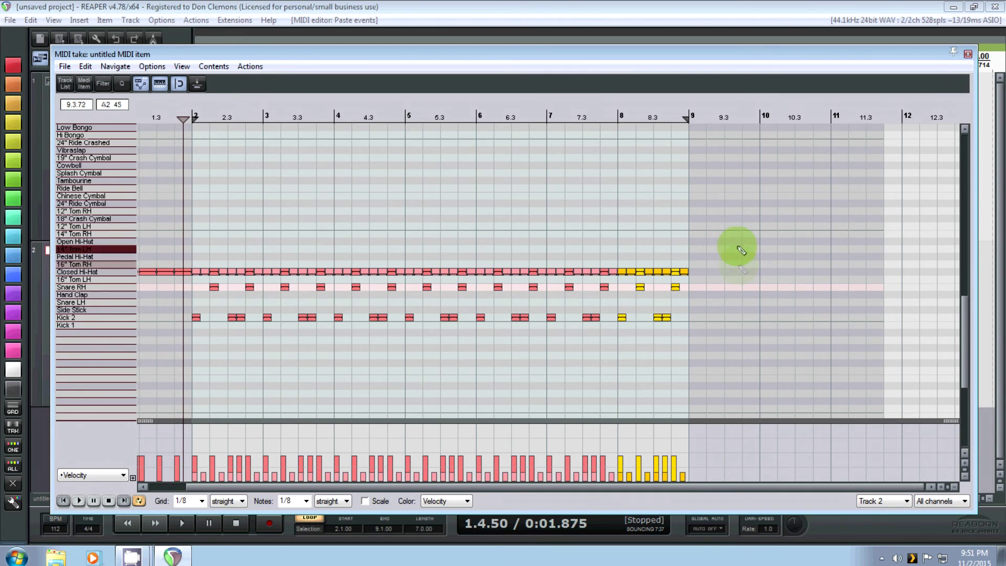
Close the MIDI editor and collapse the time selection so the arrangement has no loop range
{"action": "scroll", "coordinate": [785, 262], "scroll_direction": "down", "scroll_amount": 2}
{"action": "scroll", "coordinate": [723, 277], "scroll_direction": "down", "scroll_amount": 2}
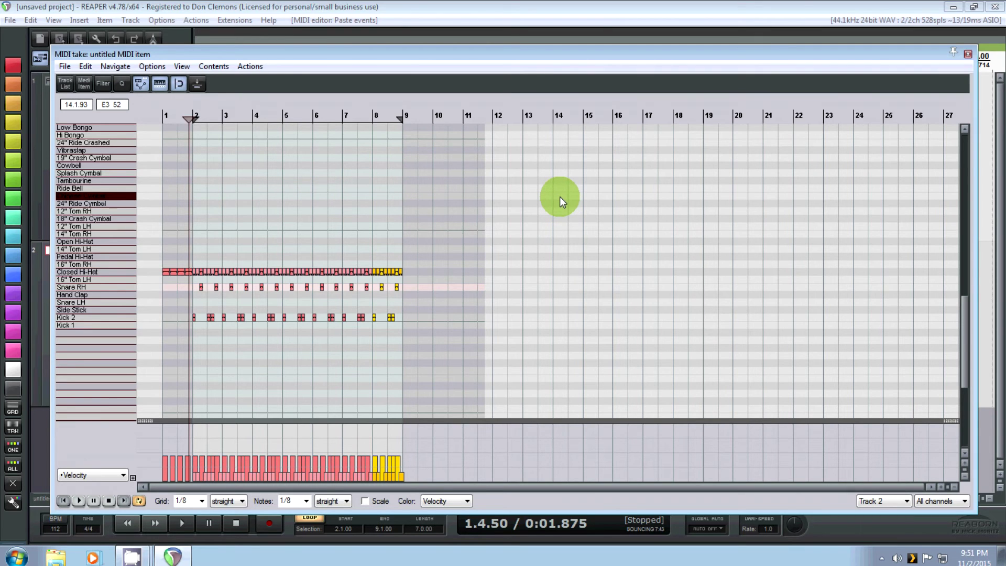
{"action": "left_click", "coordinate": [967, 54]}
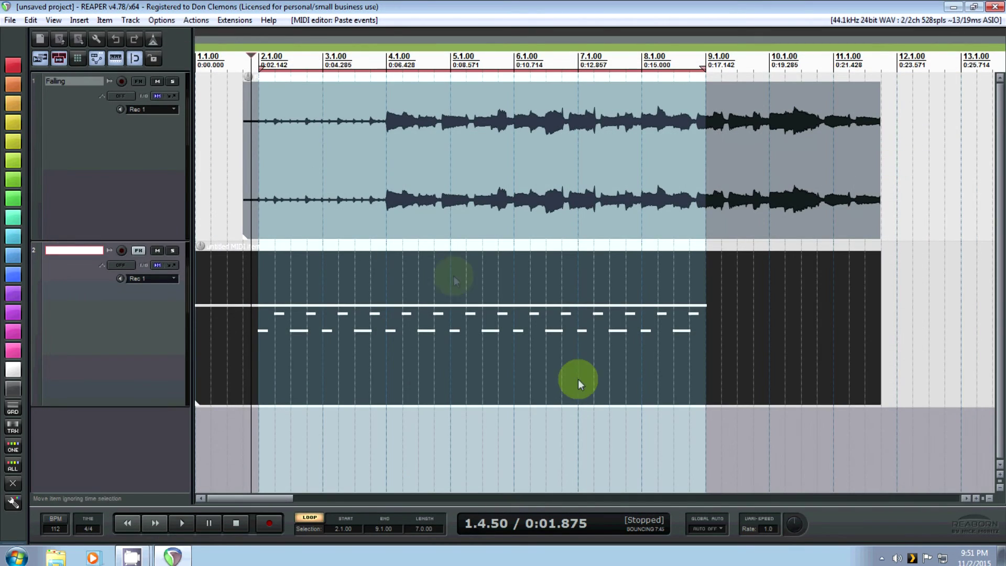
{"action": "left_click_drag", "start_coordinate": [702, 67], "coordinate": [251, 89]}
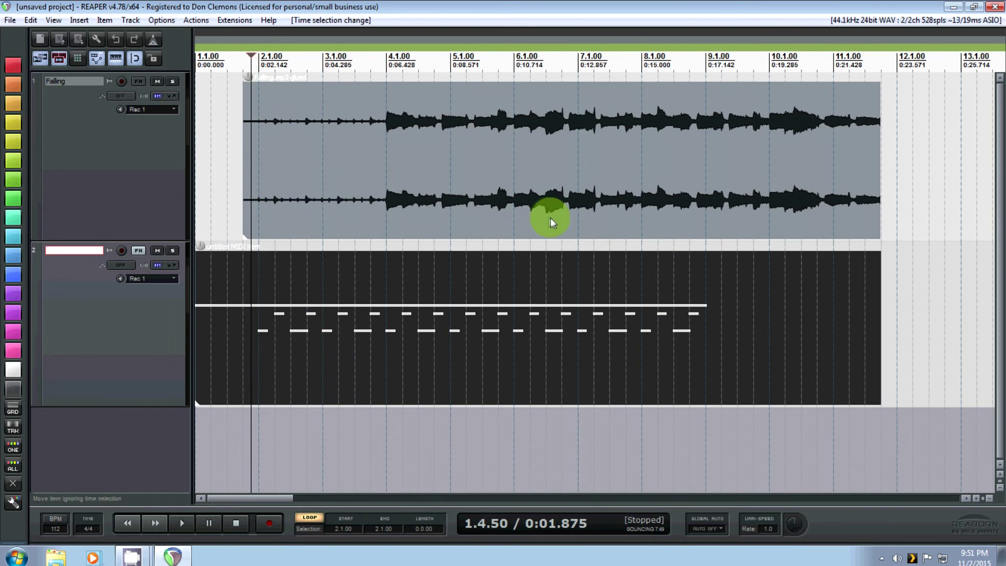
Rename track 2, which holds the MIDI pattern, as Drum
{"action": "scroll", "coordinate": [475, 285], "scroll_direction": "down", "scroll_amount": 2}
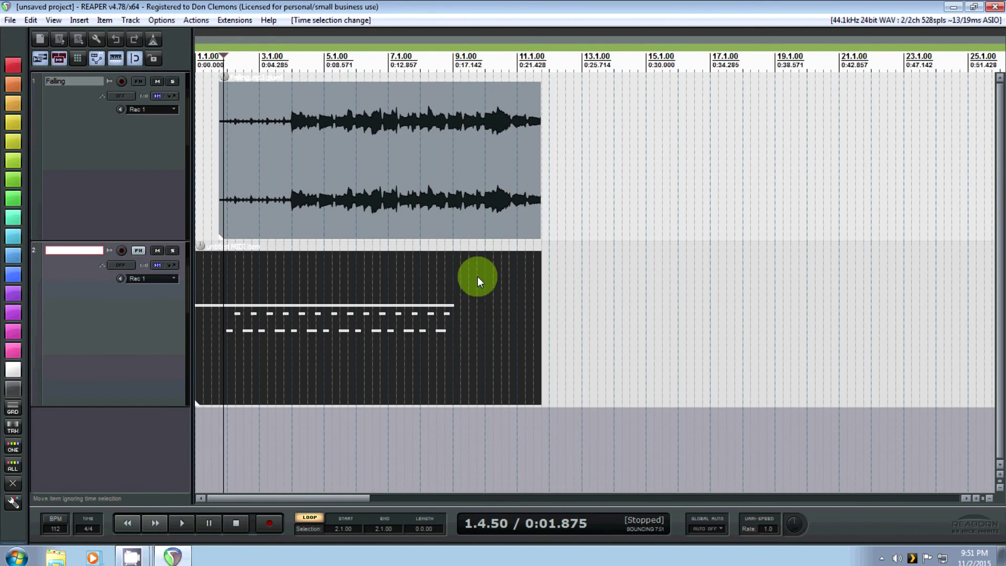
{"action": "scroll", "coordinate": [329, 268], "scroll_direction": "down", "scroll_amount": 1}
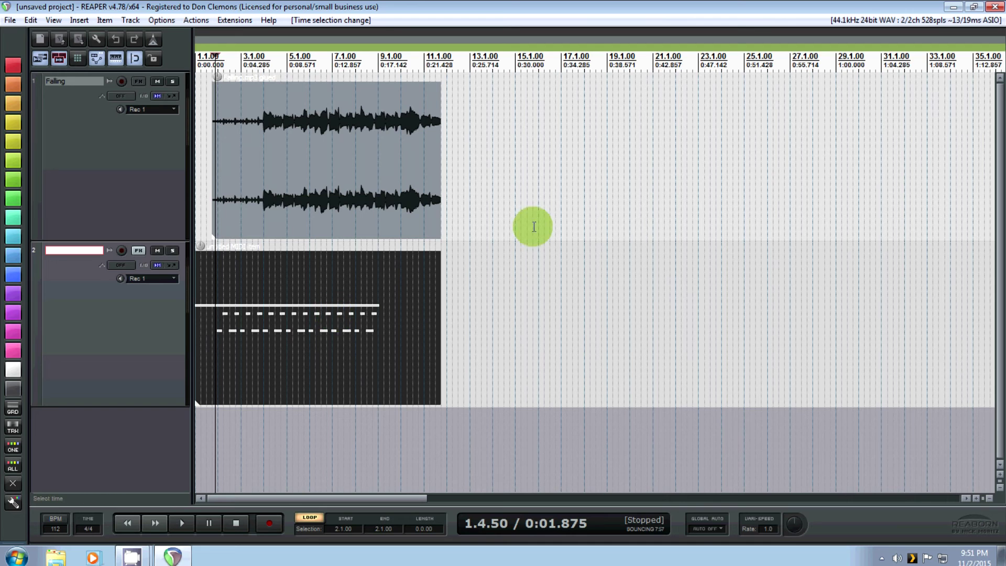
{"action": "scroll", "coordinate": [548, 216], "scroll_direction": "down", "scroll_amount": 1}
{"action": "double_click", "coordinate": [64, 253]}
{"action": "type", "text": "Drum"}
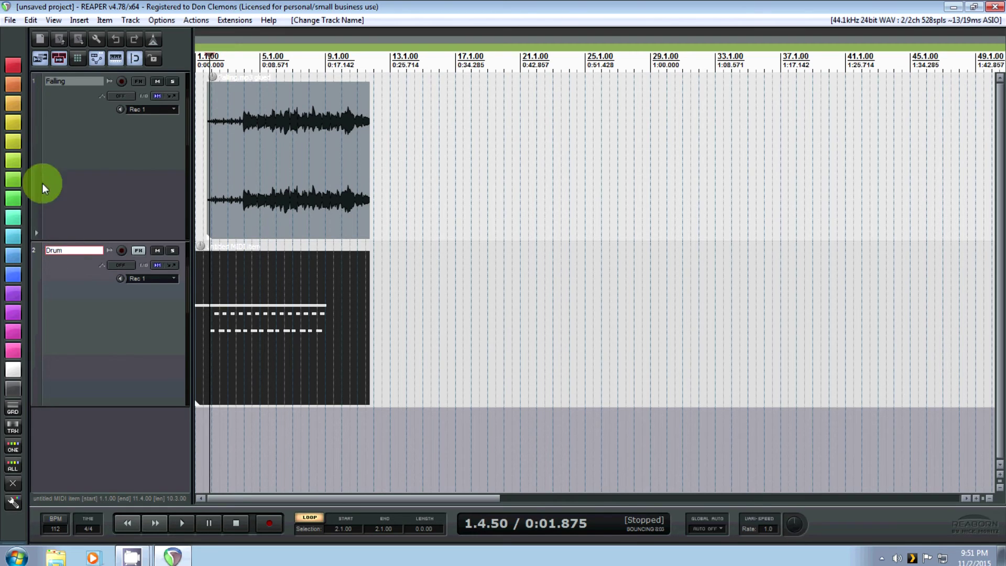
{"action": "key", "text": "Return"}
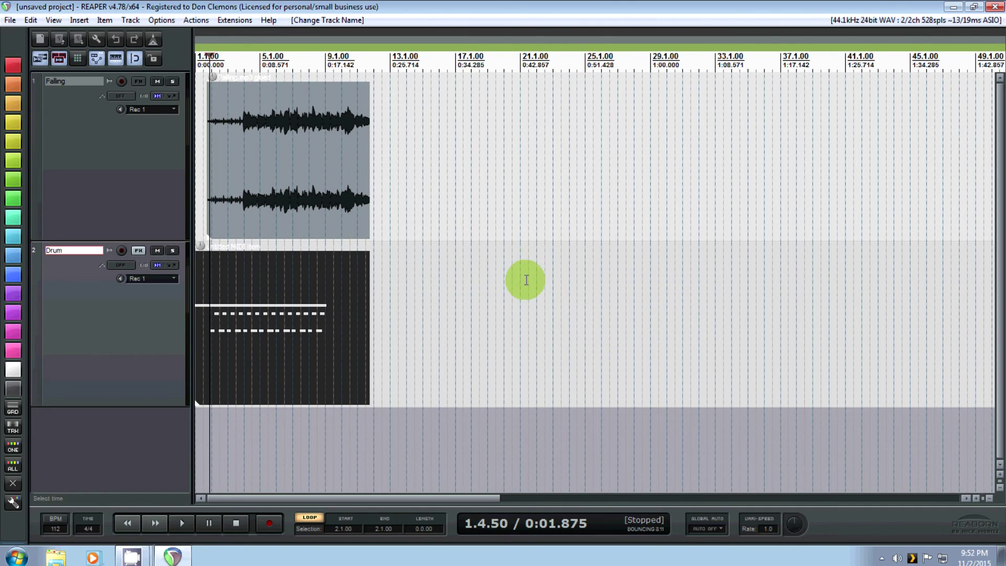
Shrink the Drum track to a low height beneath the Falling track and mute it
{"action": "scroll", "coordinate": [524, 245], "scroll_direction": "down", "scroll_amount": 2}
{"action": "left_click_drag", "start_coordinate": [102, 406], "coordinate": [115, 280]}
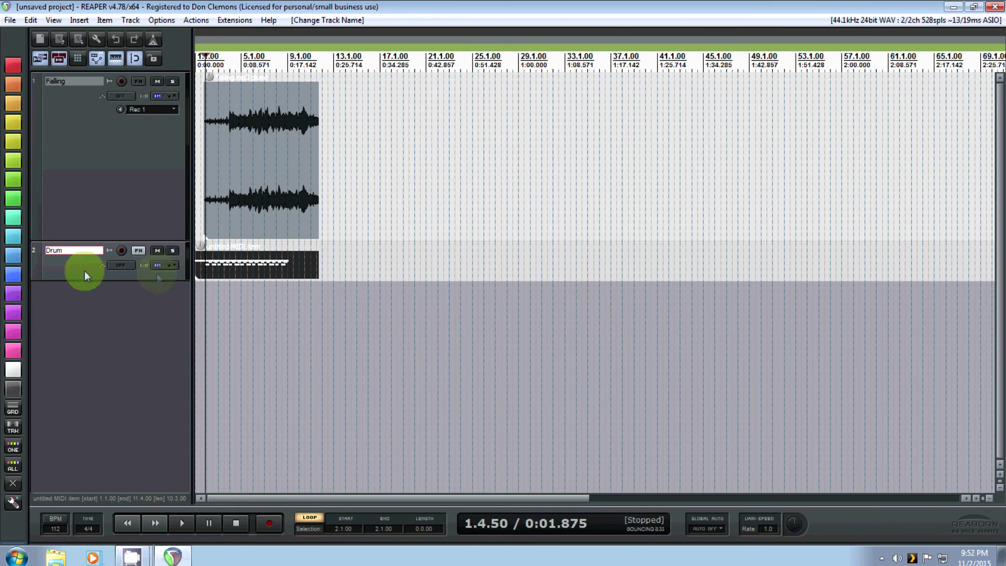
{"action": "left_click", "coordinate": [157, 250]}
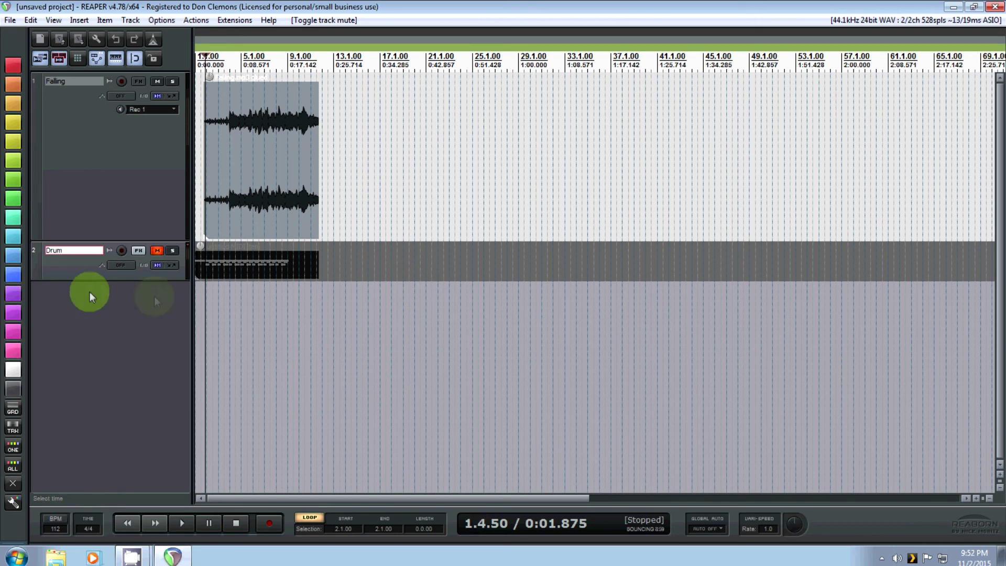
Enlarge the muted Drum track's height so its MIDI notes are easy to see
{"action": "left_click_drag", "start_coordinate": [96, 281], "coordinate": [114, 398]}
{"action": "scroll", "coordinate": [241, 287], "scroll_direction": "up", "scroll_amount": 5}
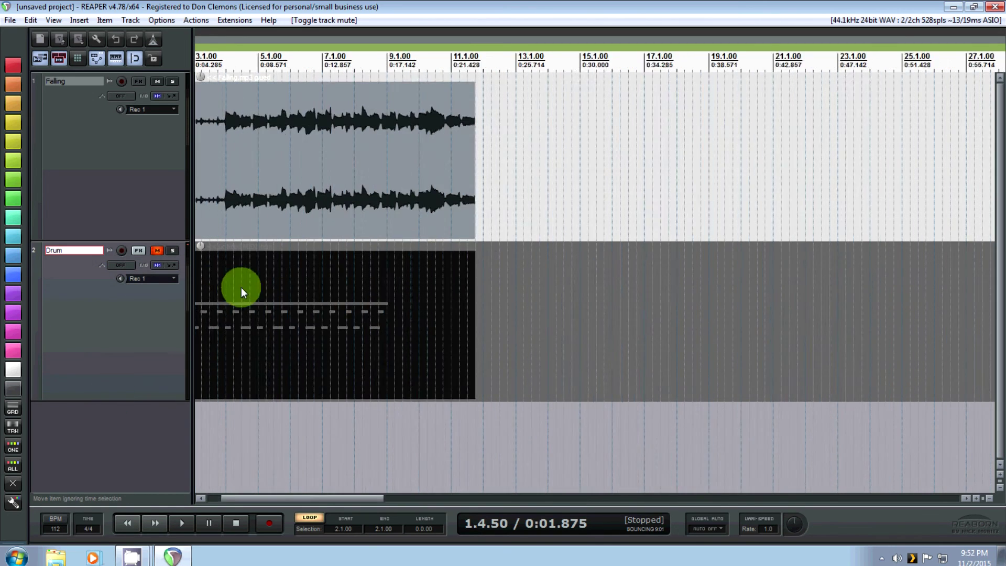
{"action": "scroll", "coordinate": [236, 487], "scroll_direction": "up", "scroll_amount": 1}
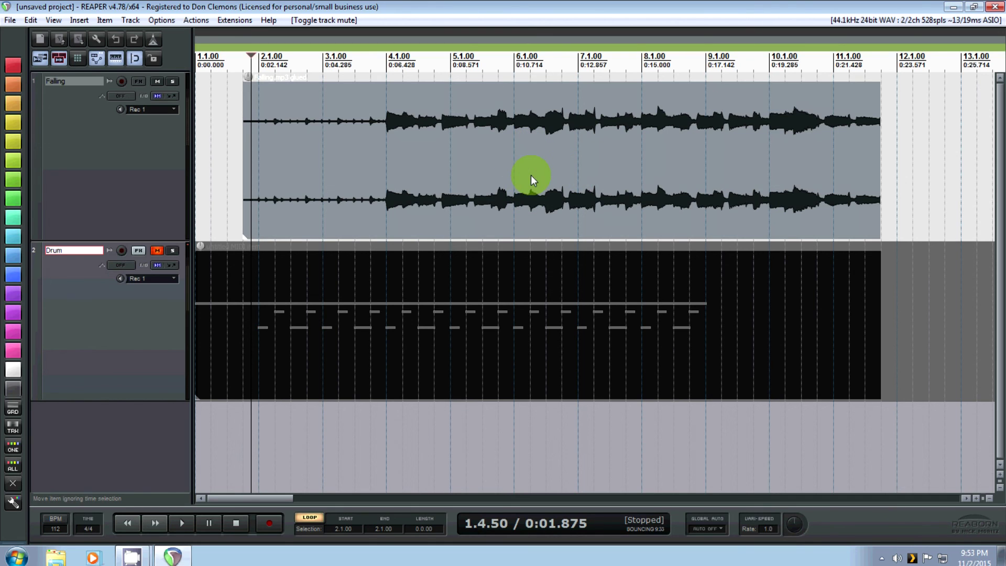
{"action": "scroll", "coordinate": [519, 185], "scroll_direction": "down", "scroll_amount": 5}
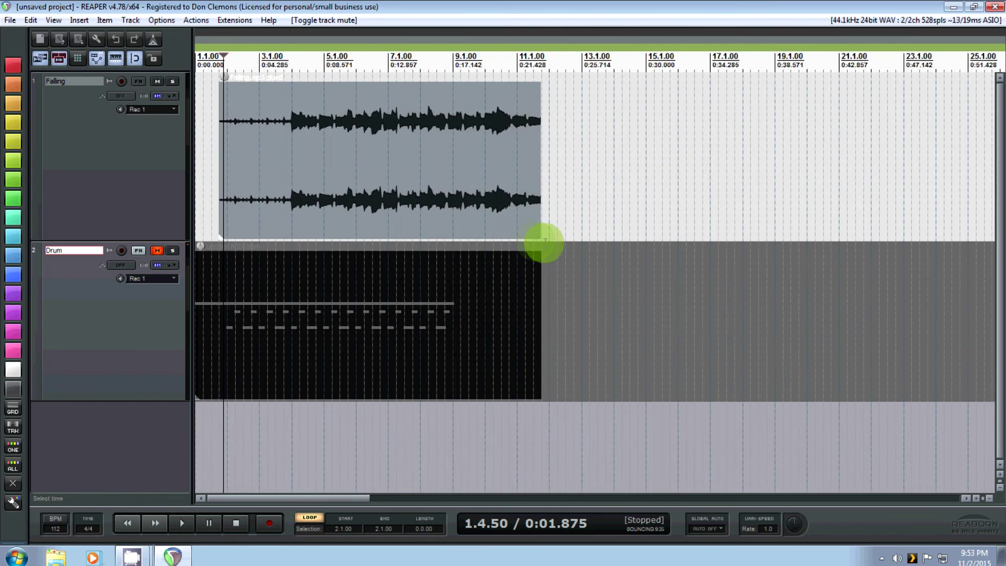
{"action": "scroll", "coordinate": [544, 242], "scroll_direction": "down", "scroll_amount": 2}
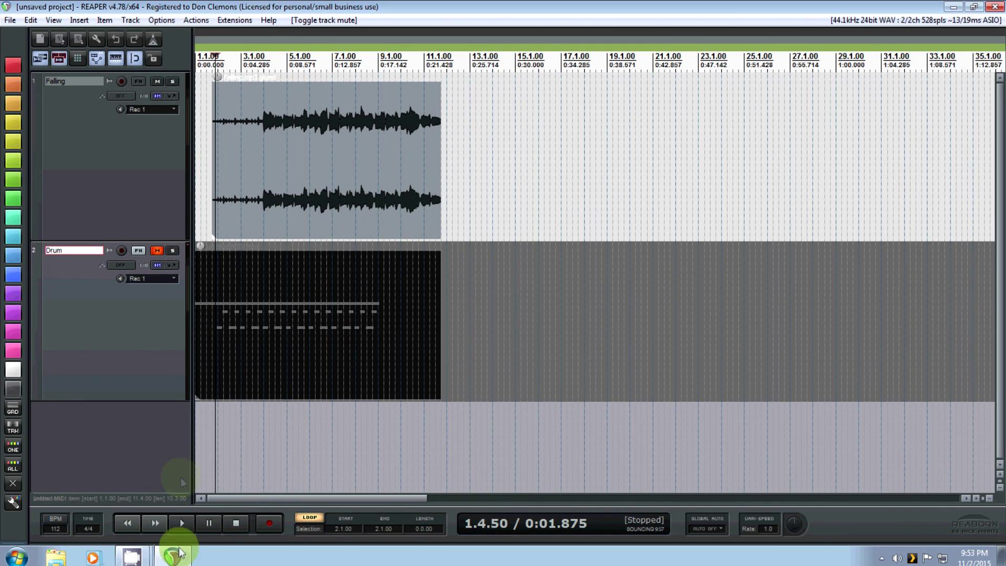
{"action": "left_click", "coordinate": [138, 560]}
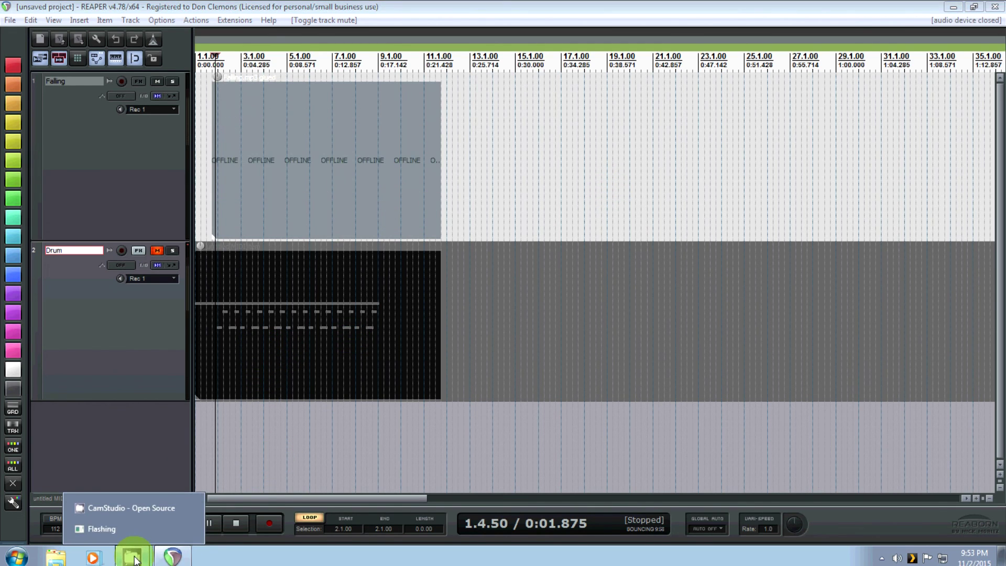
{"action": "left_click", "coordinate": [149, 508]}
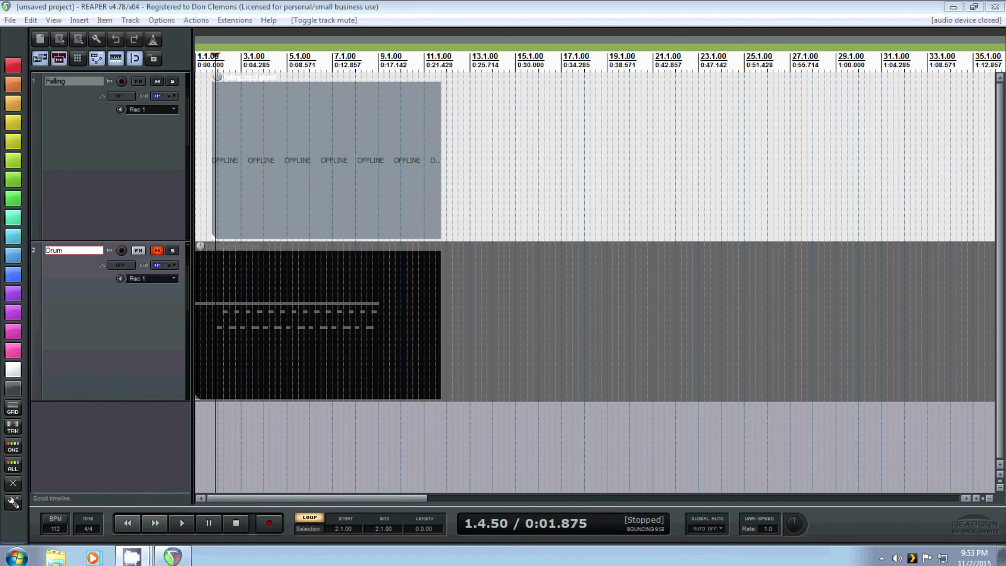